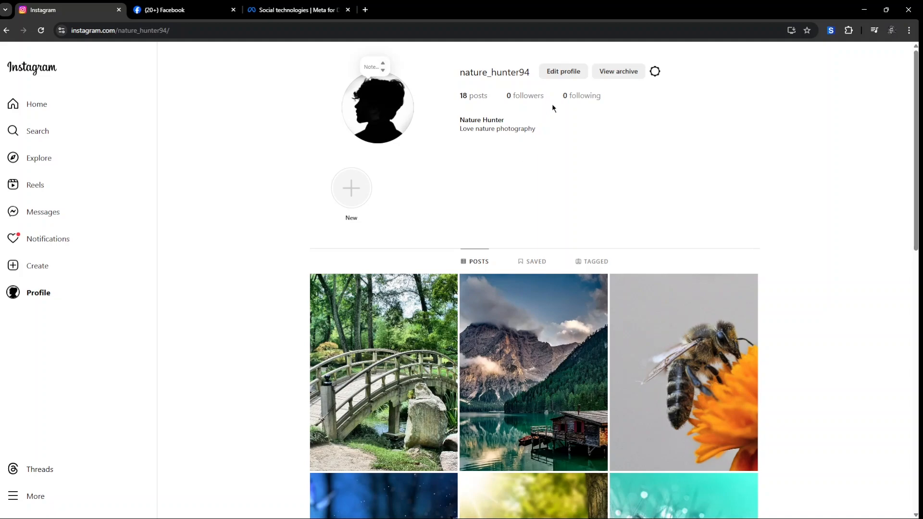
Step: From Edit profile, open Account type and tools and start switching to a professional account
click(559, 78)
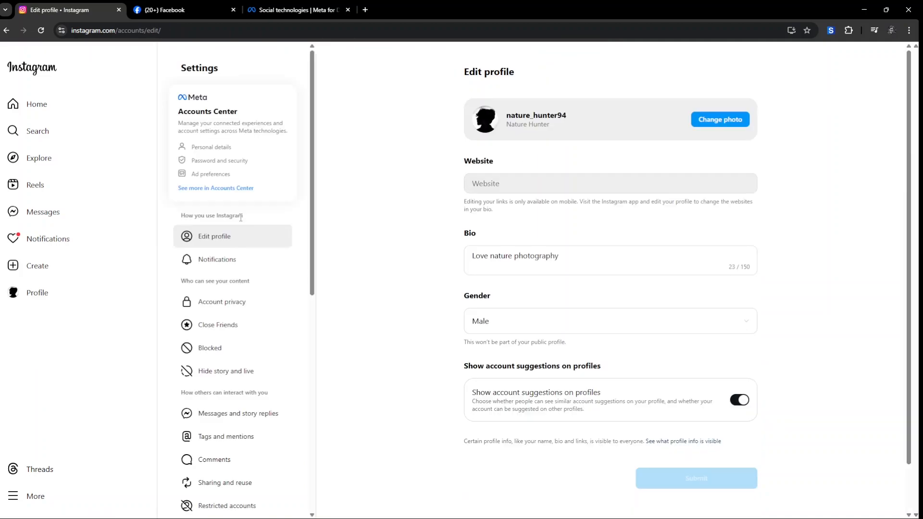
scroll(245, 222, down, 6)
scroll(248, 226, down, 4)
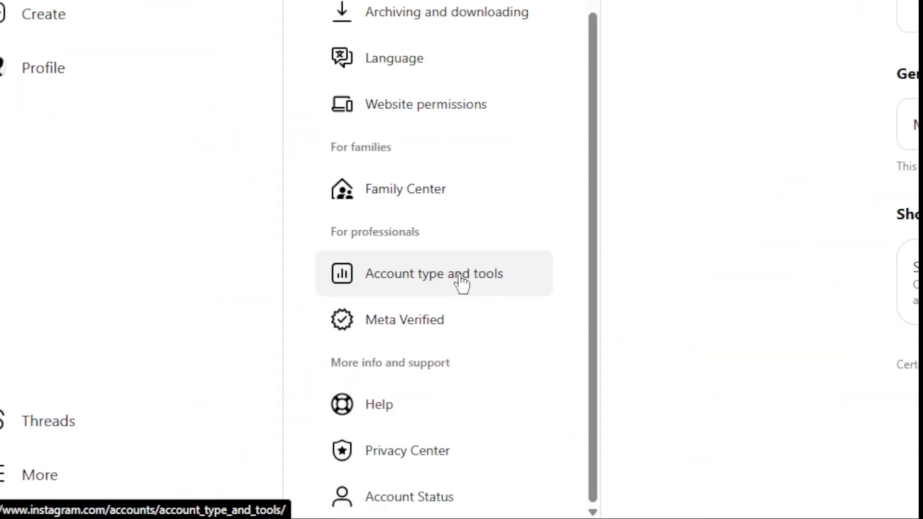
click(249, 398)
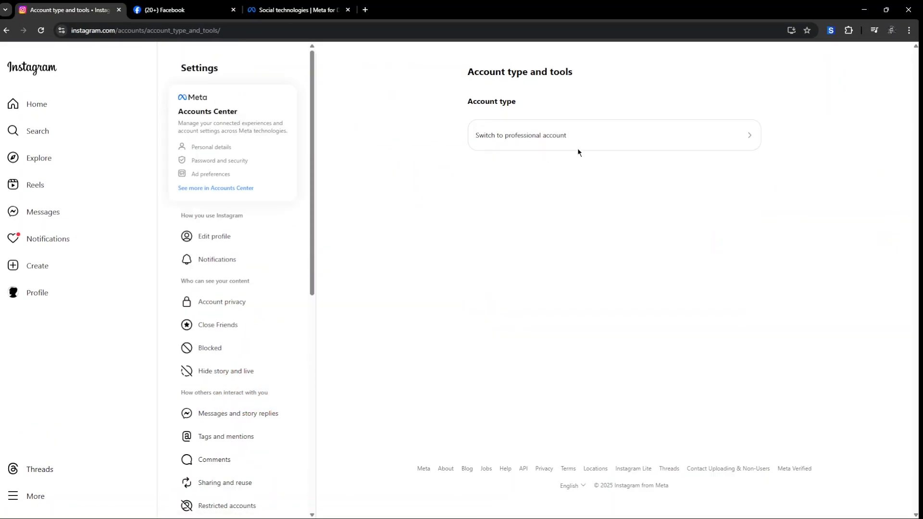
click(541, 139)
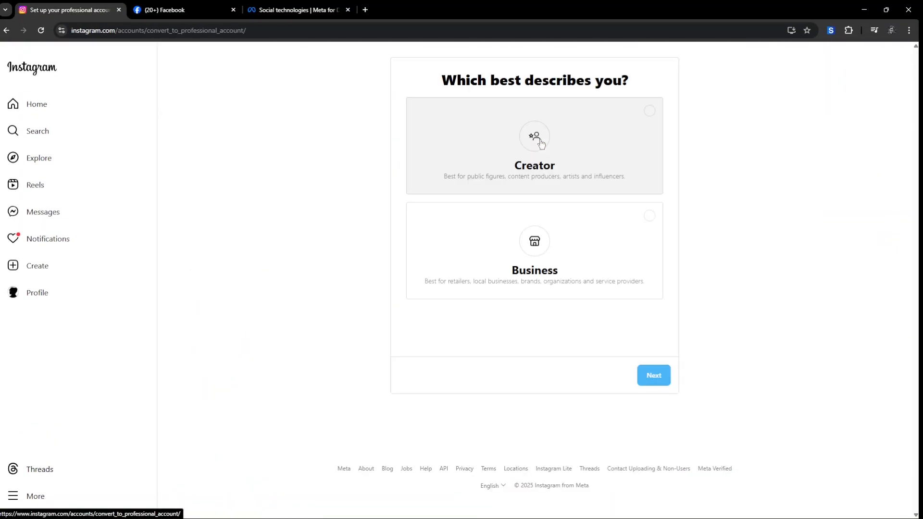
Step: Choose Business, set the category to Personal blog, and skip adding public contact info
click(650, 217)
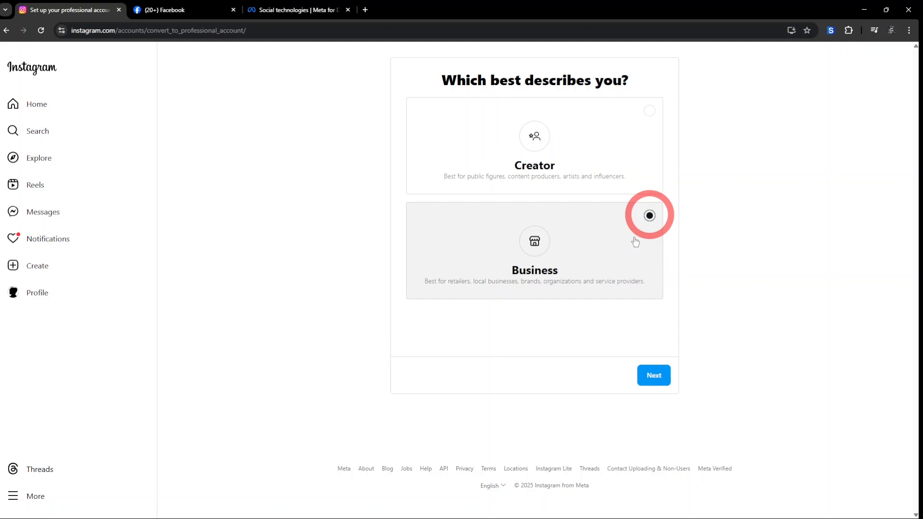
click(654, 375)
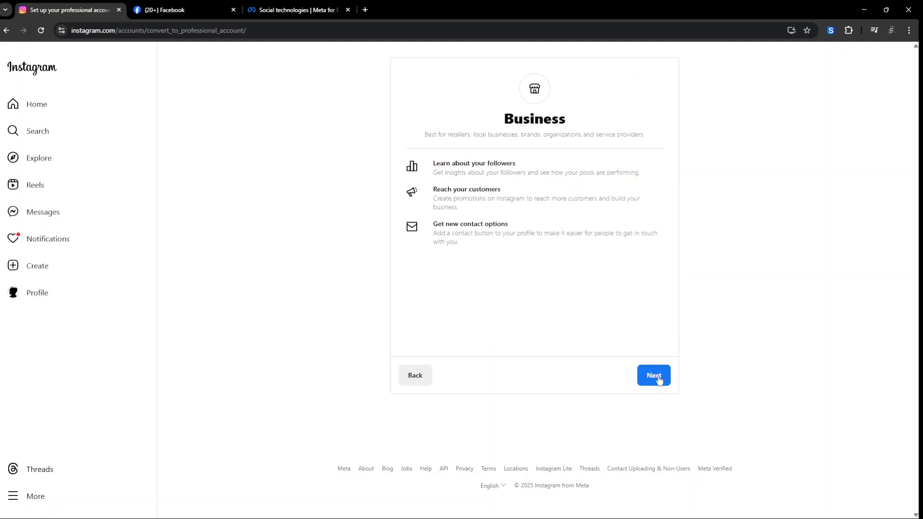
click(659, 378)
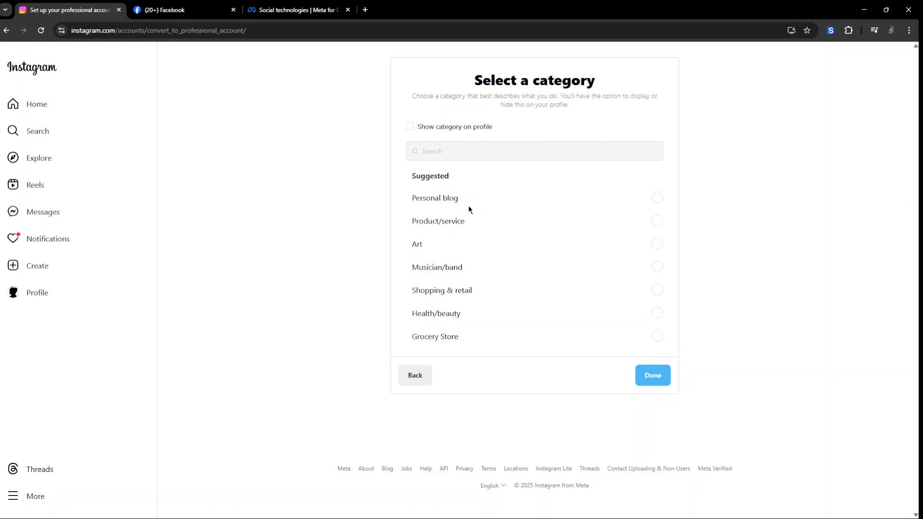
click(657, 198)
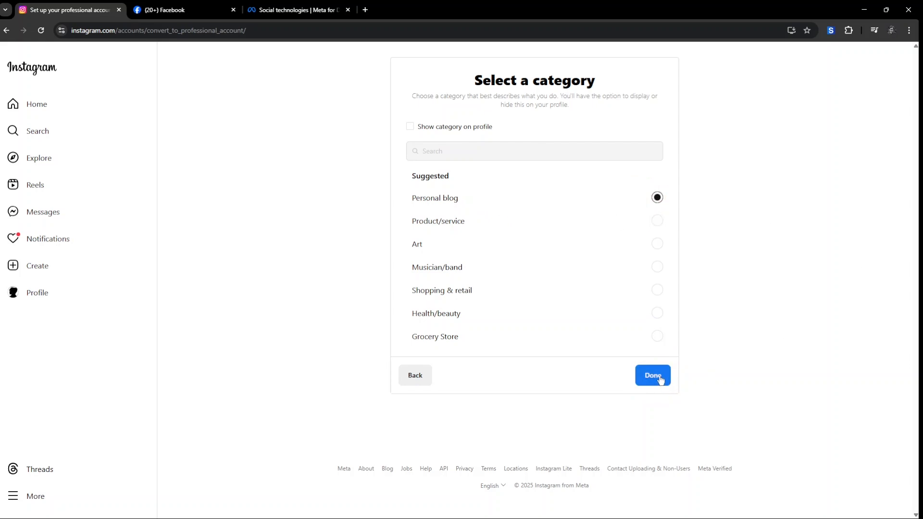
click(658, 377)
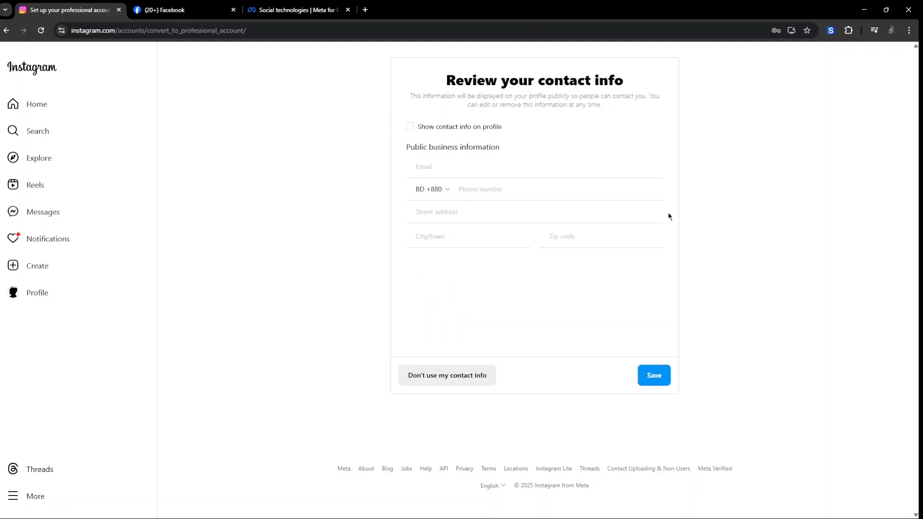
click(470, 384)
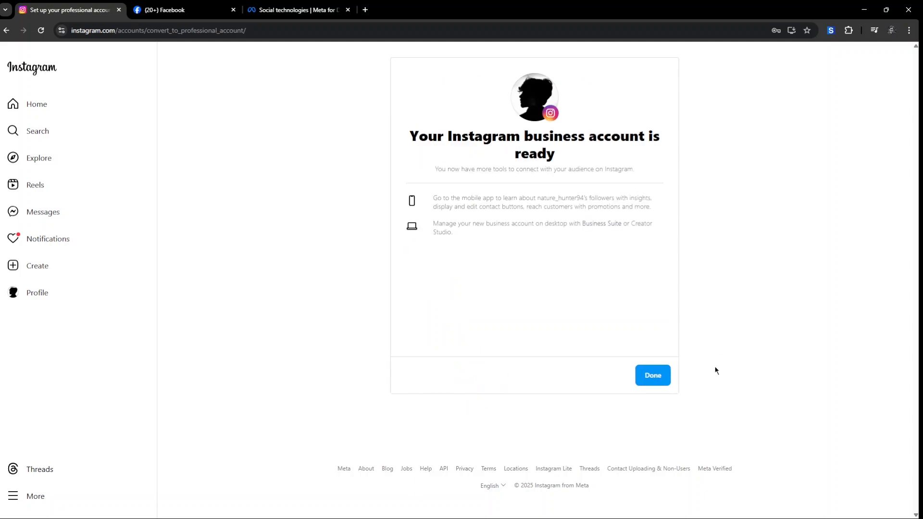
click(655, 381)
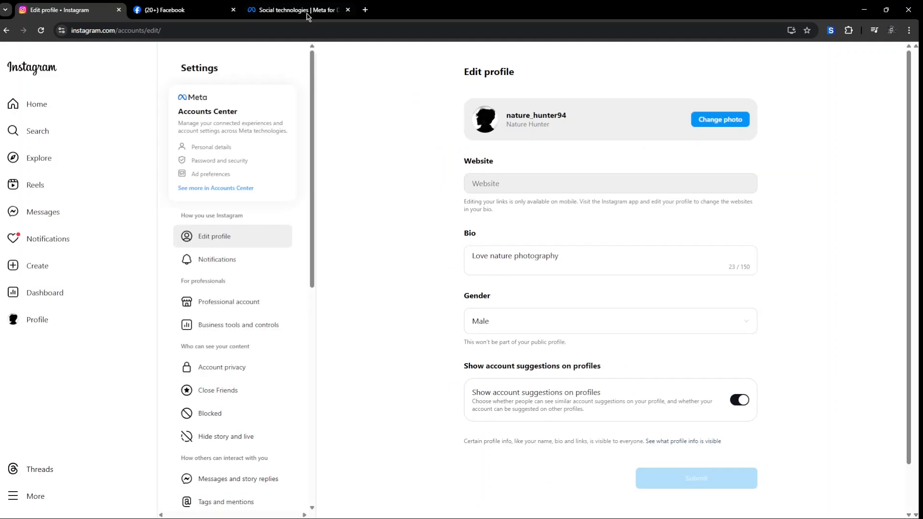
Step: On Facebook, switch to the Page profile and open its Settings & privacy down to Permissions
click(182, 10)
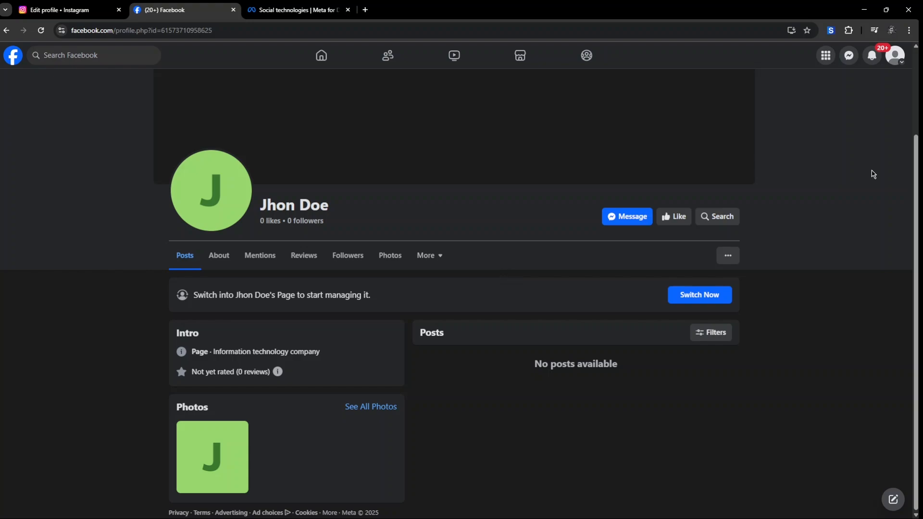
click(895, 57)
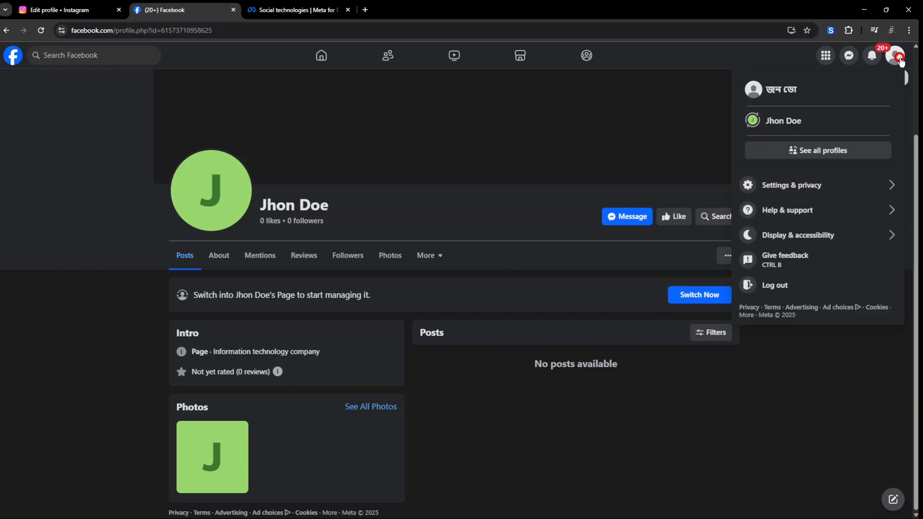
click(798, 127)
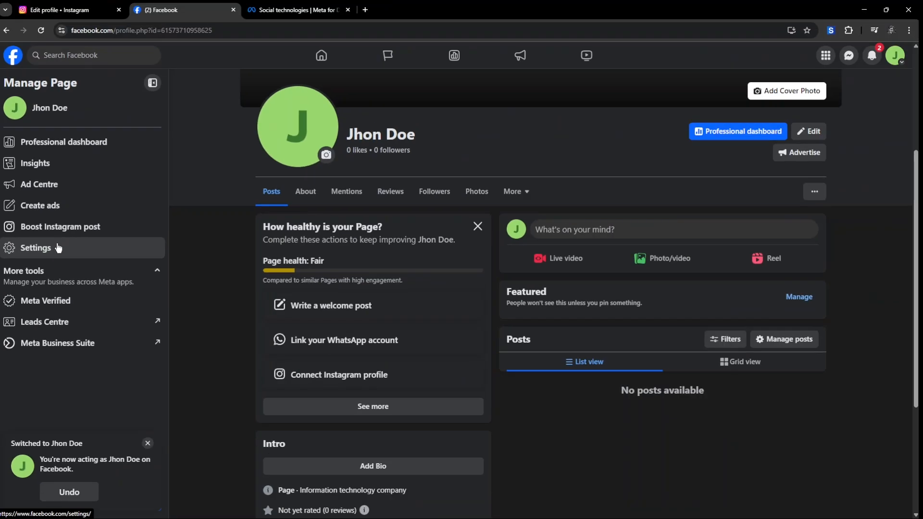
click(59, 248)
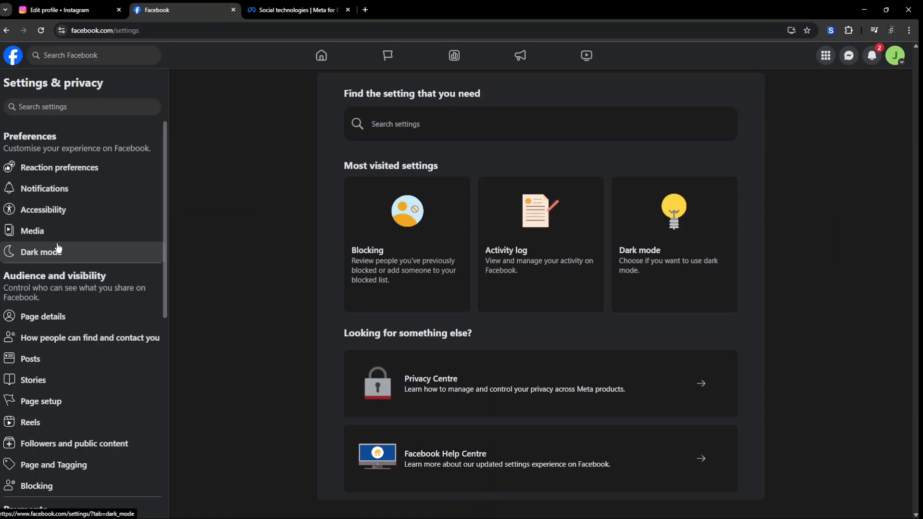
scroll(94, 248, down, 3)
scroll(93, 249, down, 5)
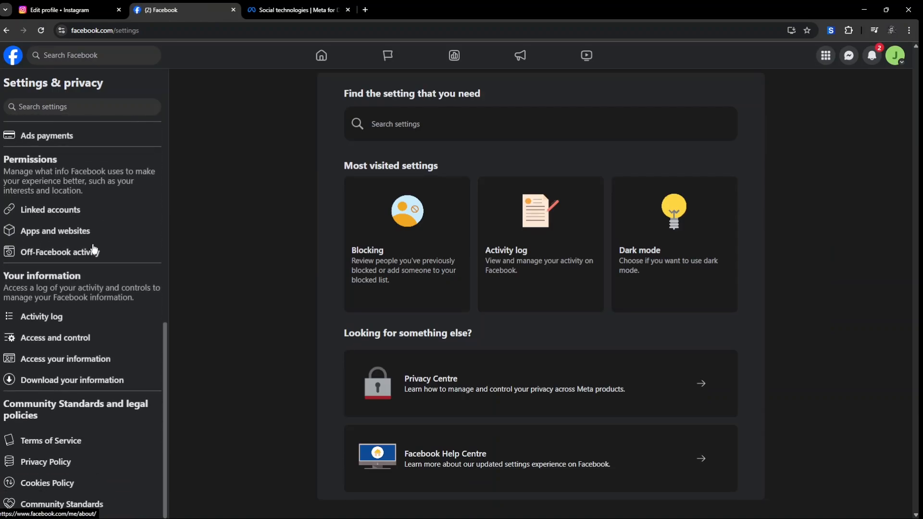
Step: Link the Instagram account under Linked accounts, keeping Instagram message access, and authorize via Instagram login
click(65, 217)
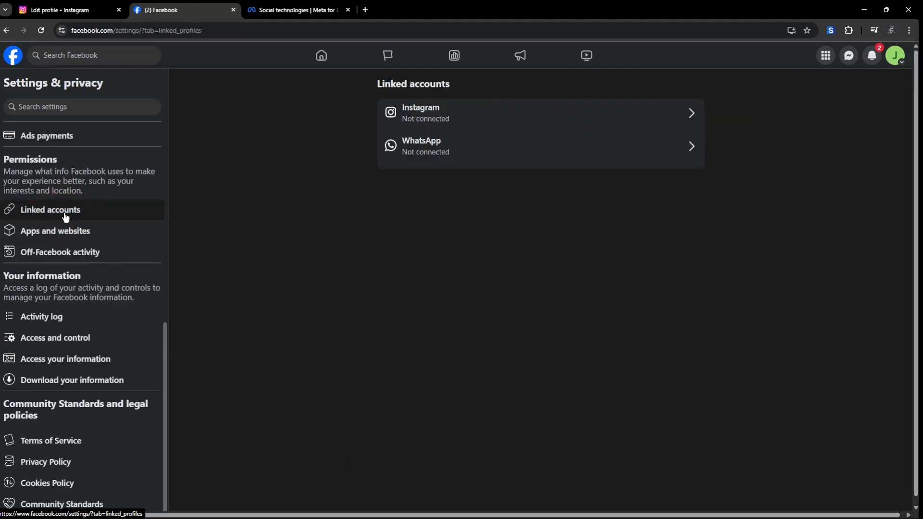
click(433, 124)
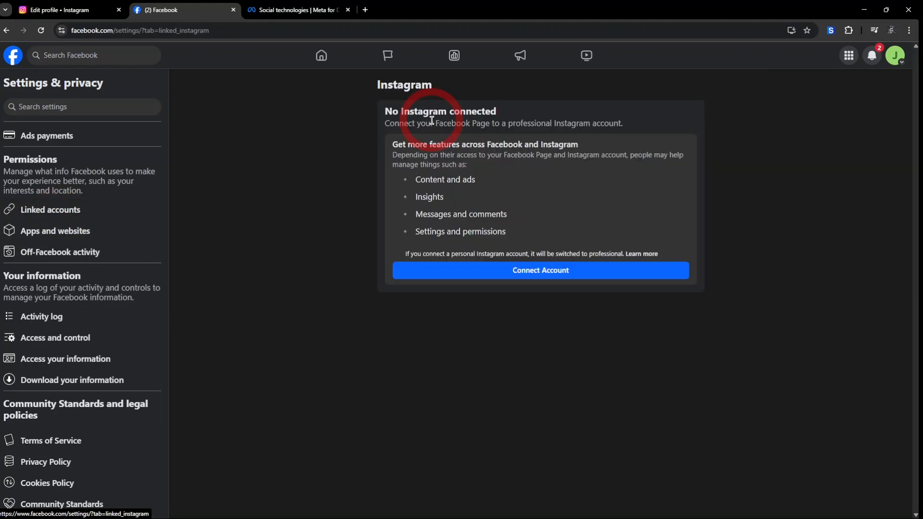
click(547, 275)
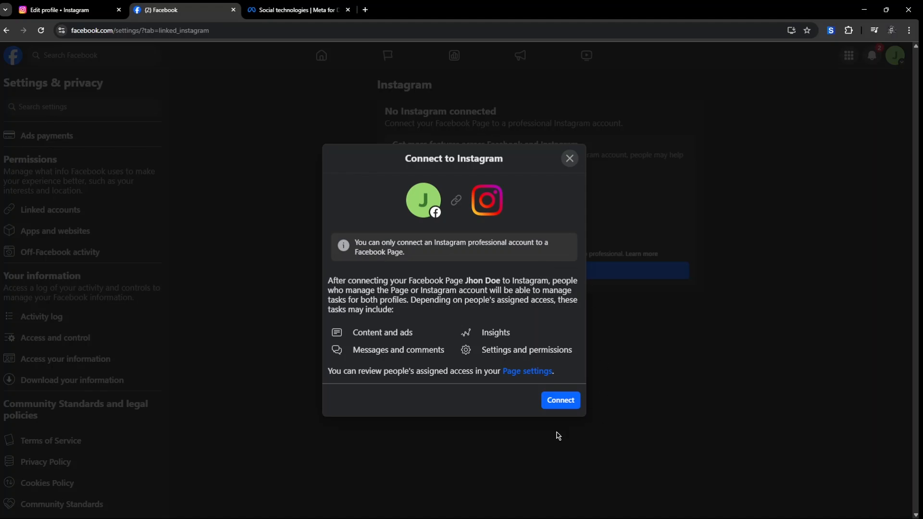
click(557, 400)
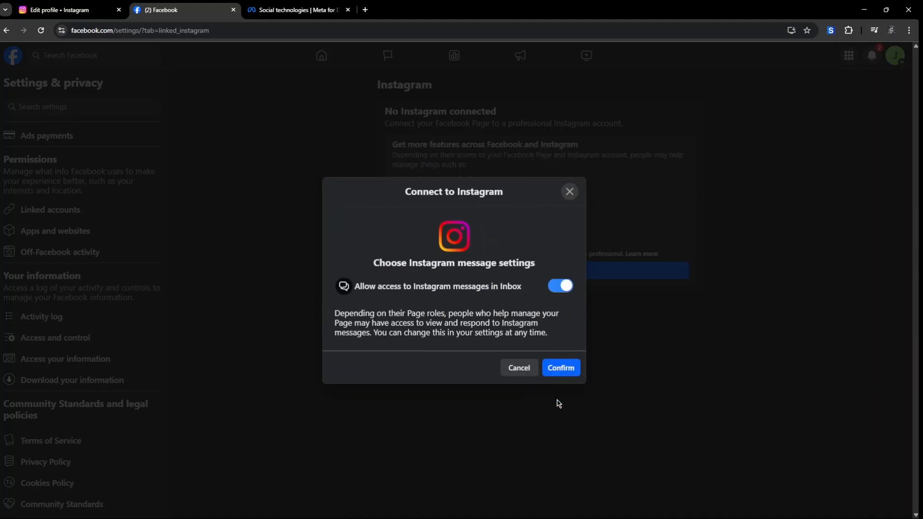
click(558, 368)
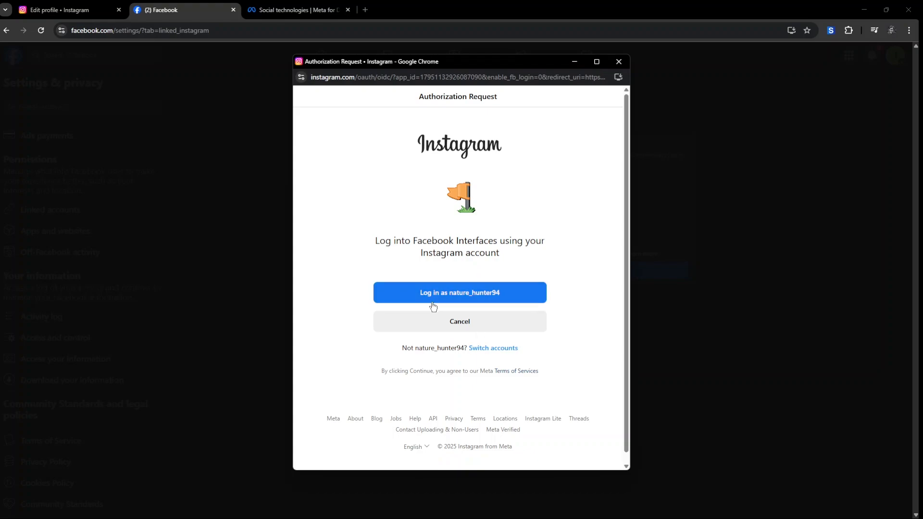
click(466, 295)
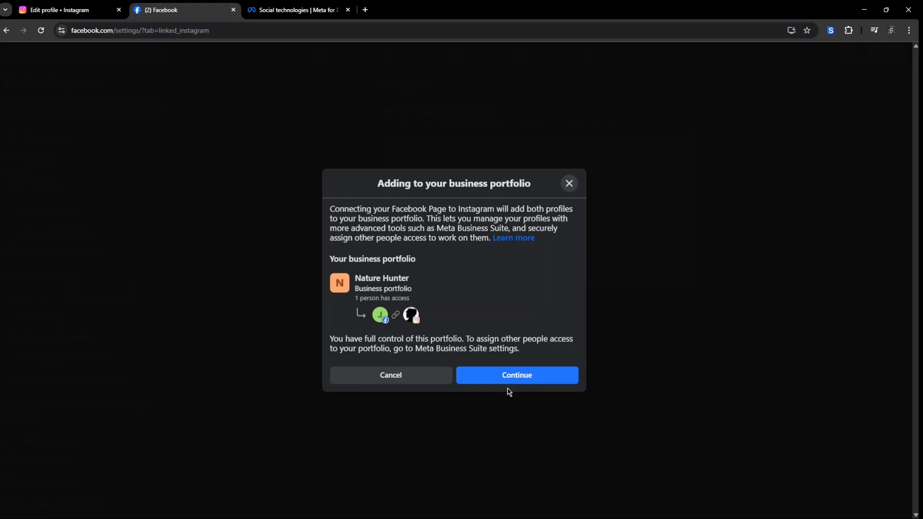
click(519, 375)
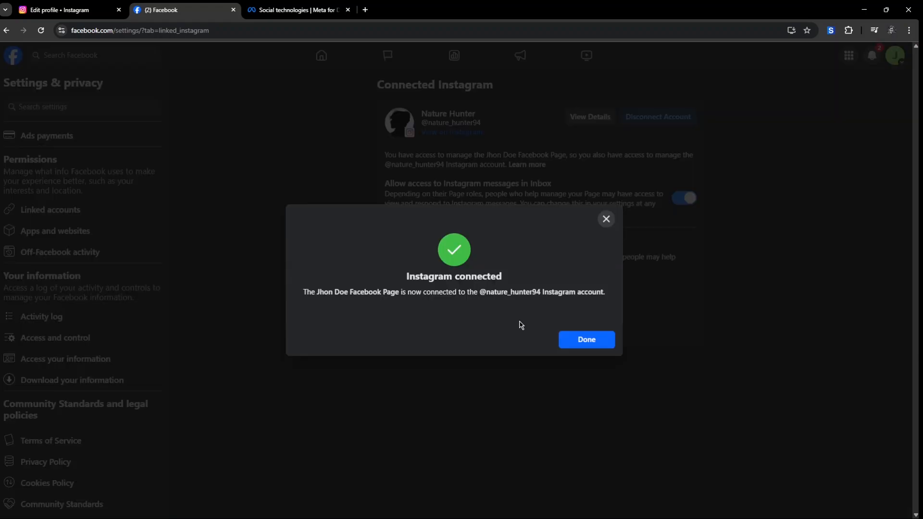
click(596, 344)
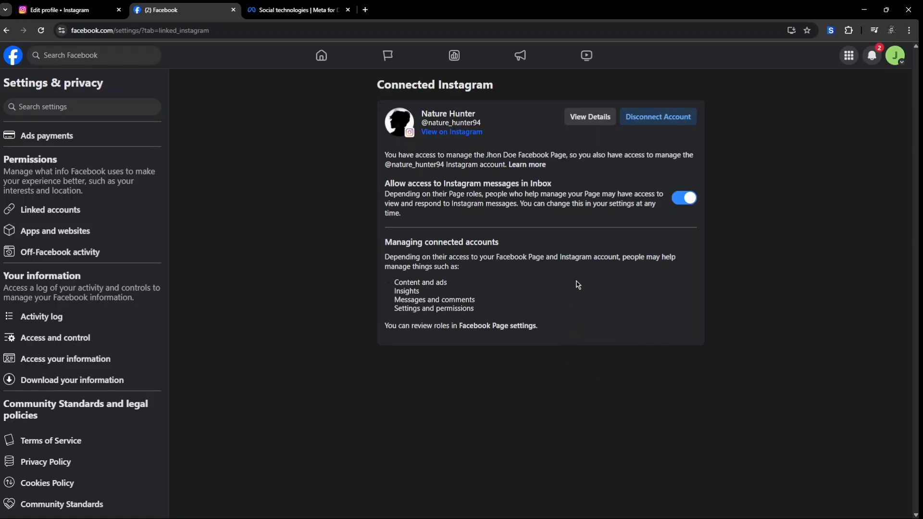
Step: Go to My Apps on Meta for Developers and start Create App
click(292, 10)
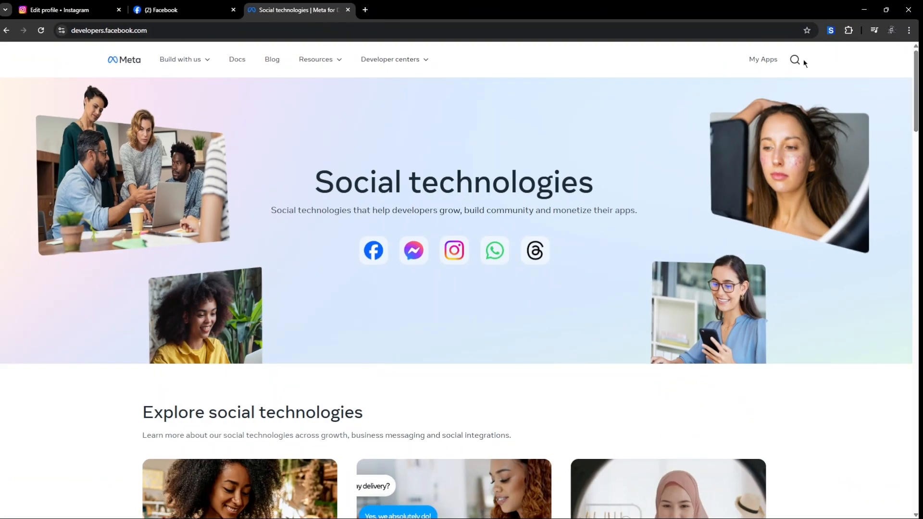
click(765, 61)
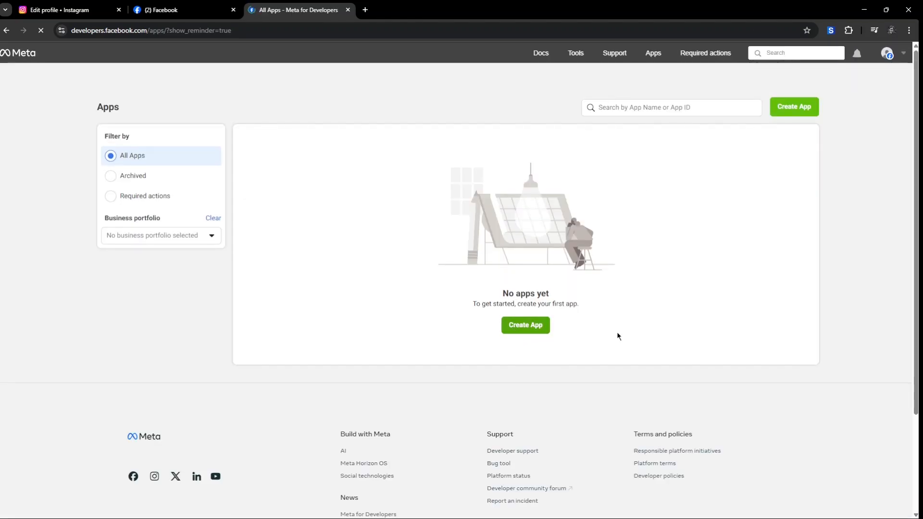
click(529, 327)
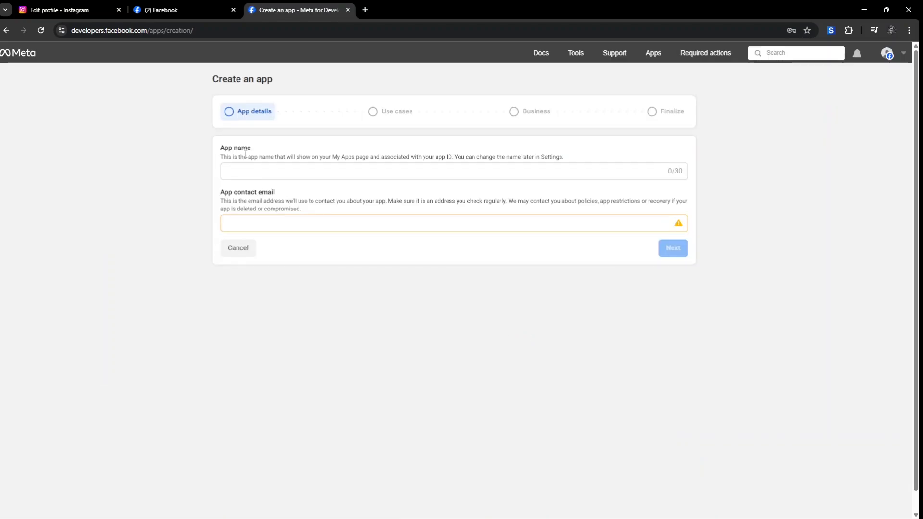
Step: Name the app newFirstToken, fill the contact e-mail from autofill, and continue
click(230, 167)
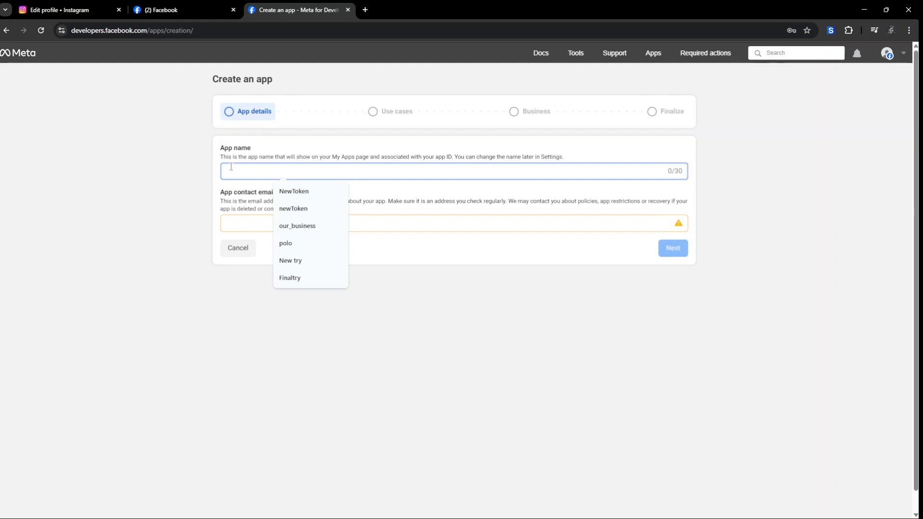
text(new)
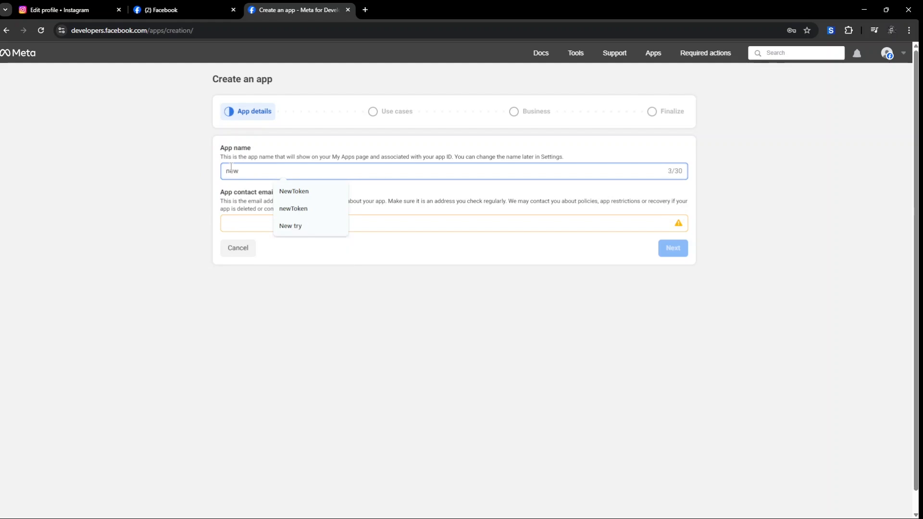
text(FirstToken)
key(Tab)
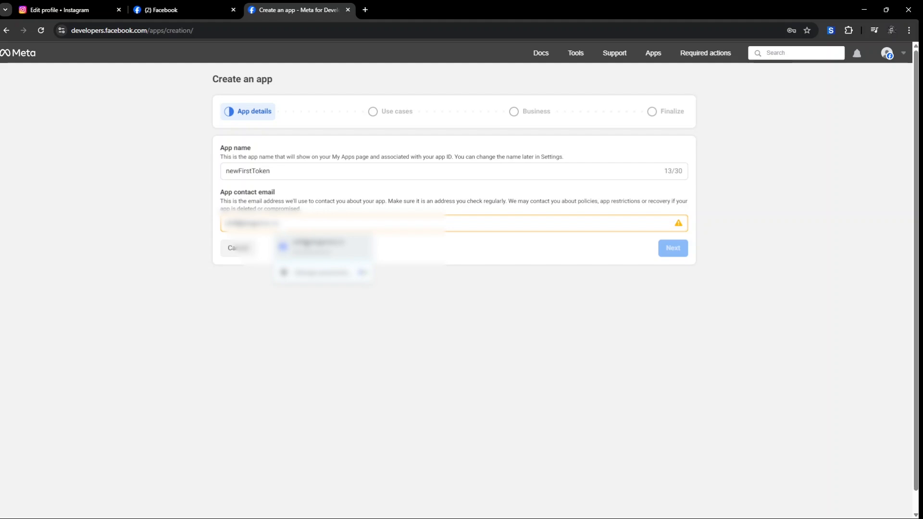
click(303, 242)
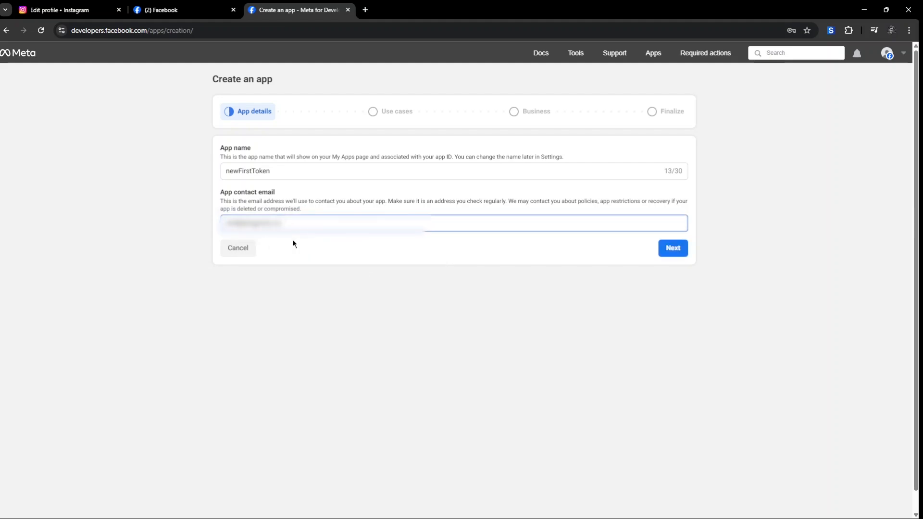
click(678, 251)
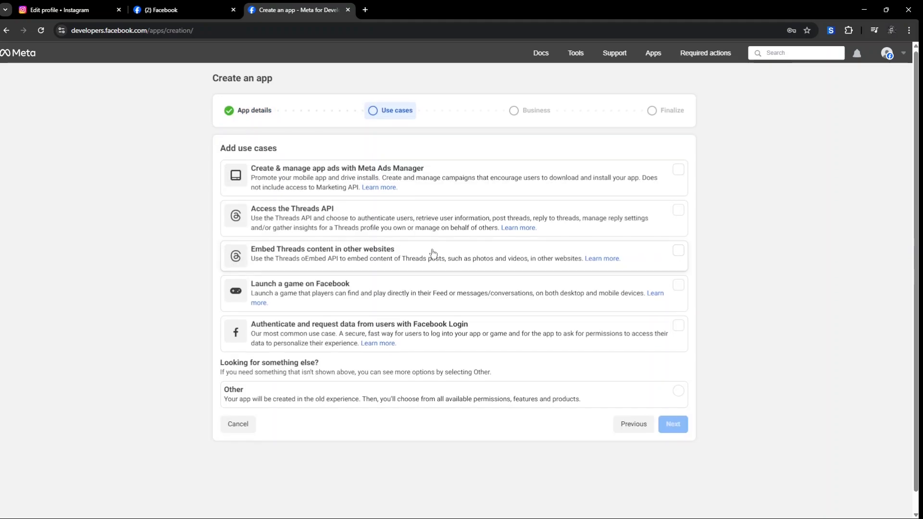
Step: Pick the Other use case and Business app type, then confirm Create app
scroll(432, 253, down, 1)
click(676, 391)
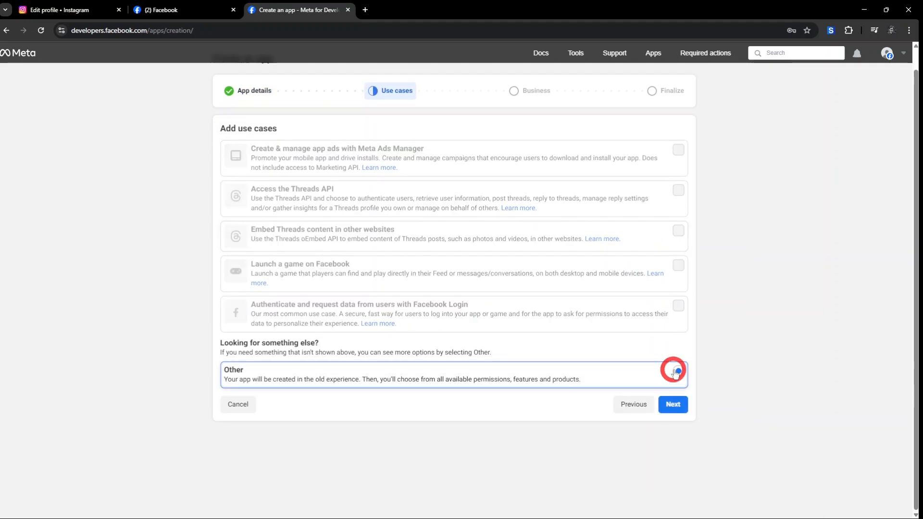
click(675, 405)
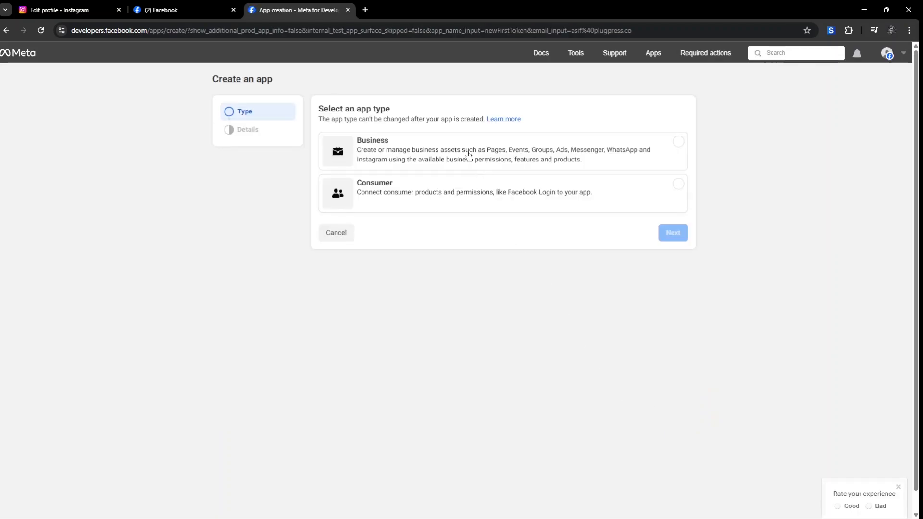
click(678, 141)
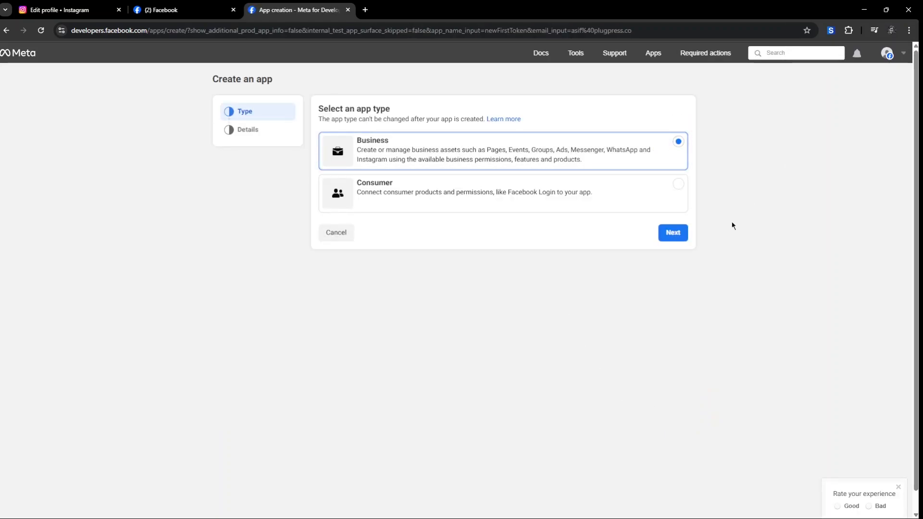
click(673, 234)
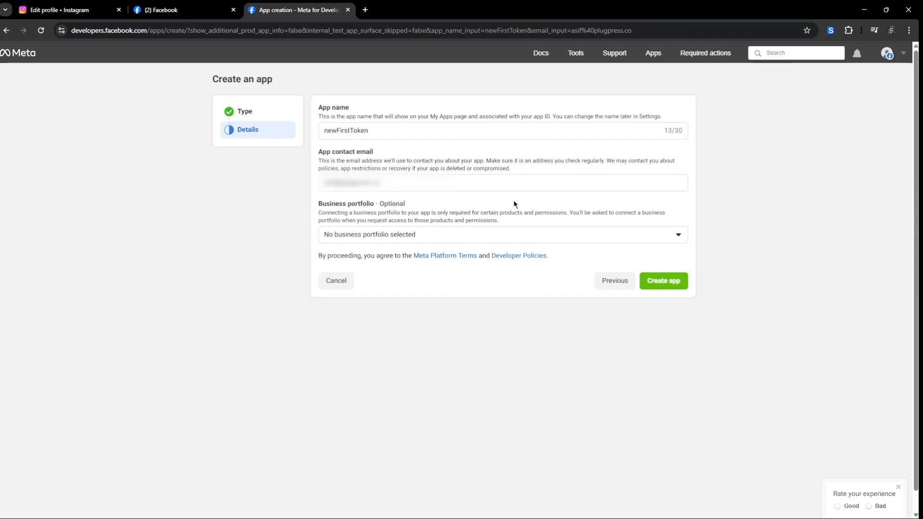
click(665, 281)
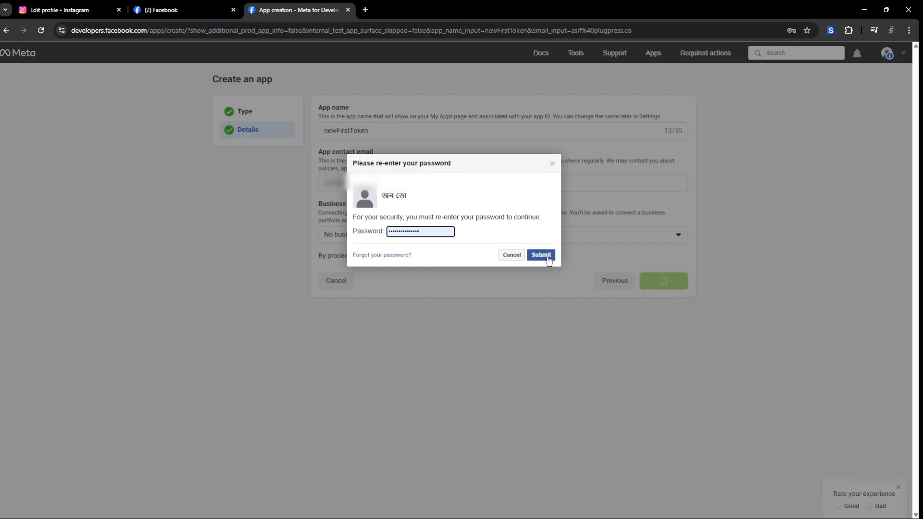
Step: Submit the account password, then add Facebook Login for Business and save its settings
click(549, 258)
scroll(262, 178, down, 4)
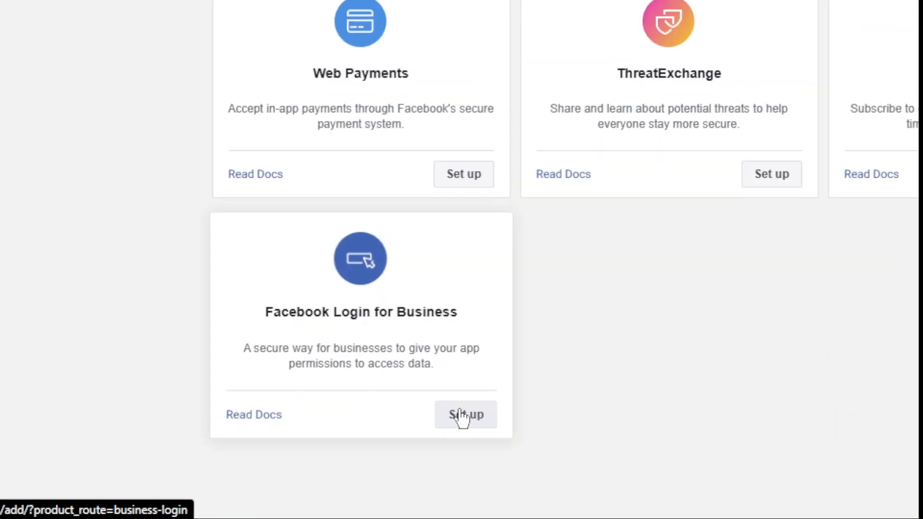
click(461, 417)
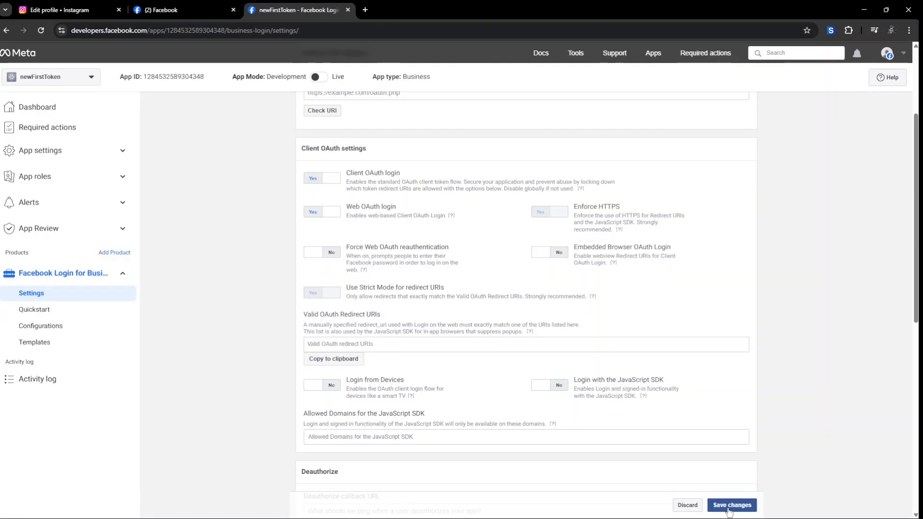
click(731, 508)
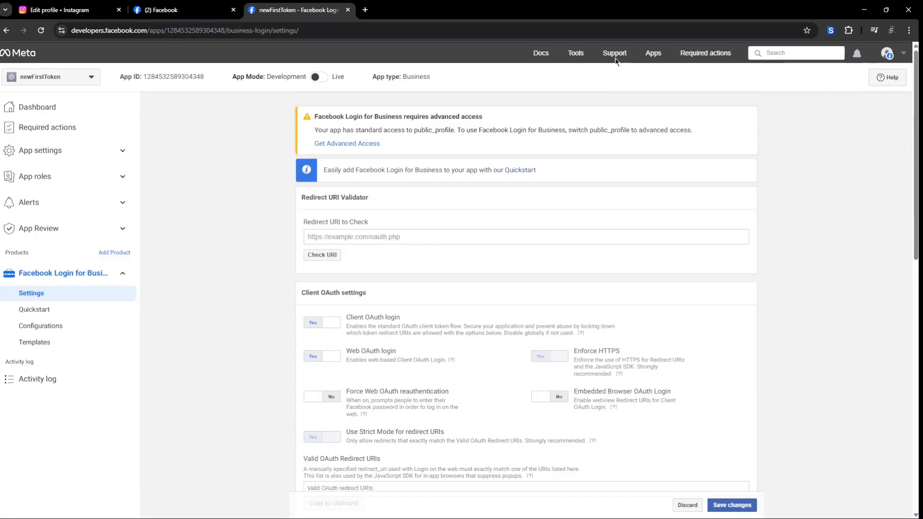
mouse_move(577, 57)
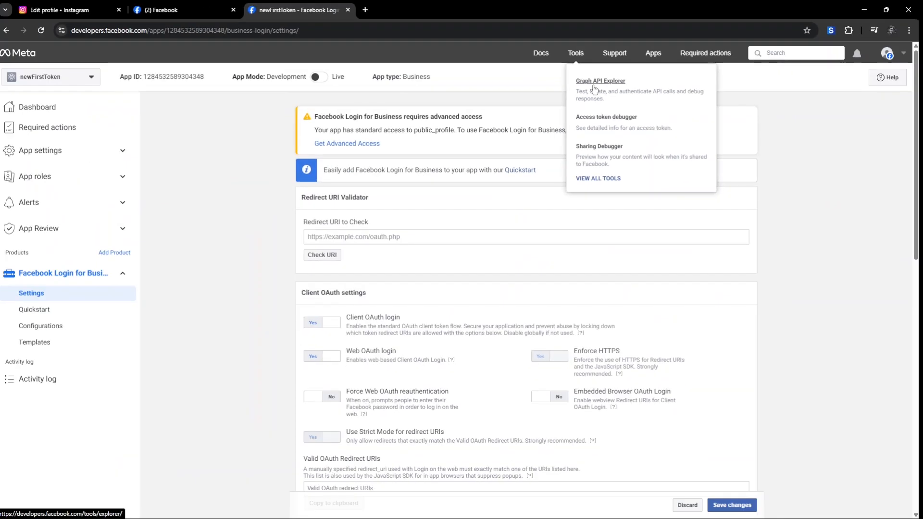
Step: Open Graph API Explorer from Tools and select newFirstToken as the Meta App
click(594, 89)
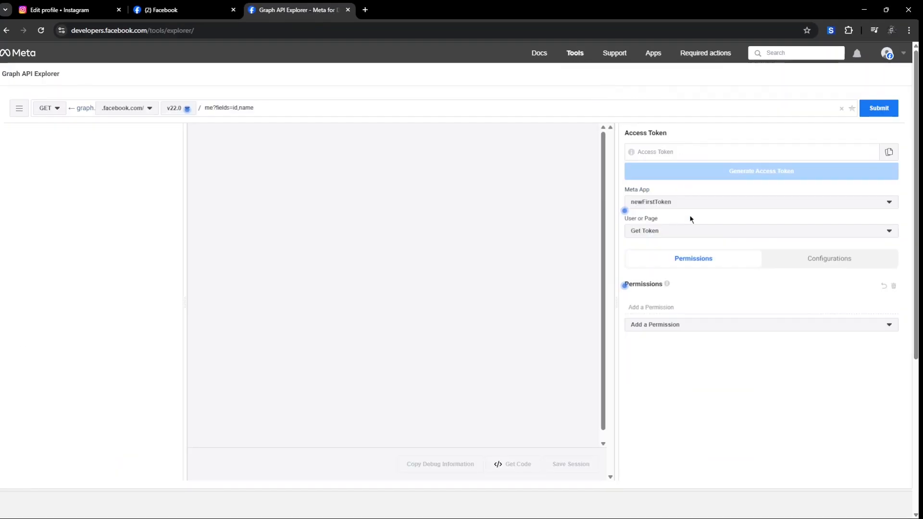
click(665, 182)
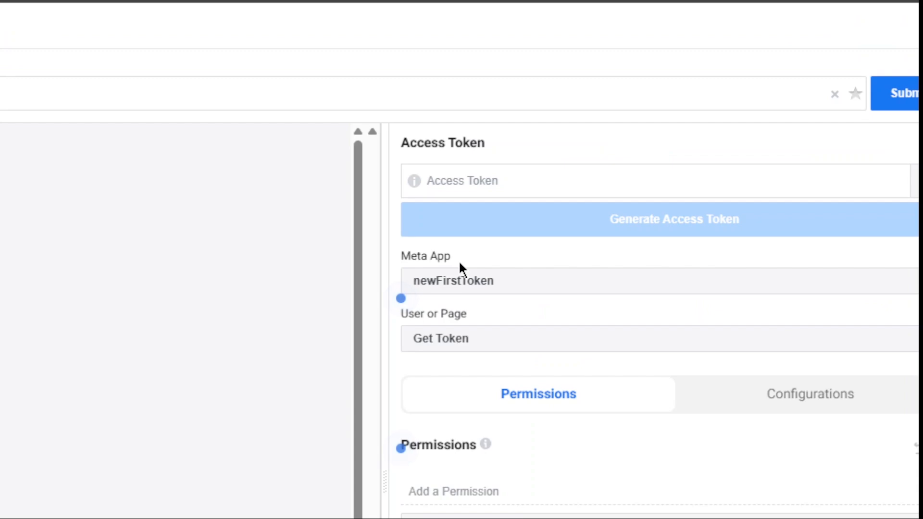
click(479, 289)
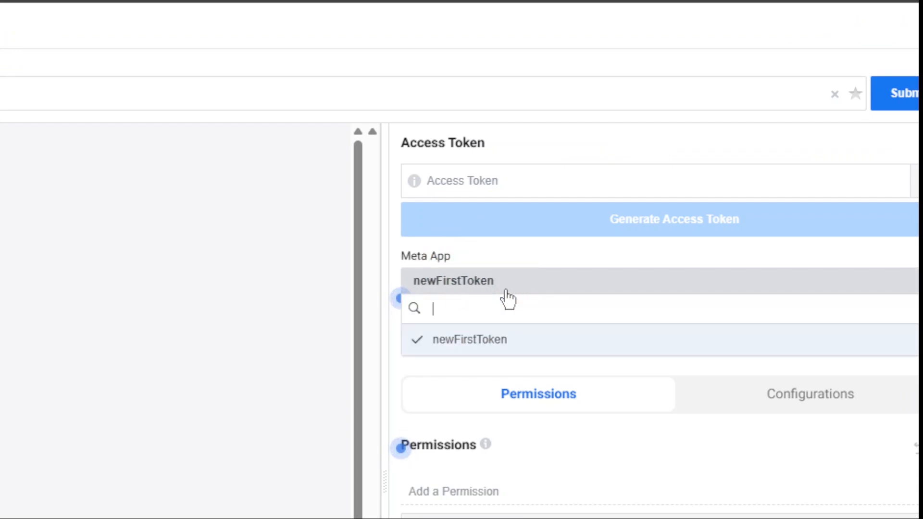
click(506, 347)
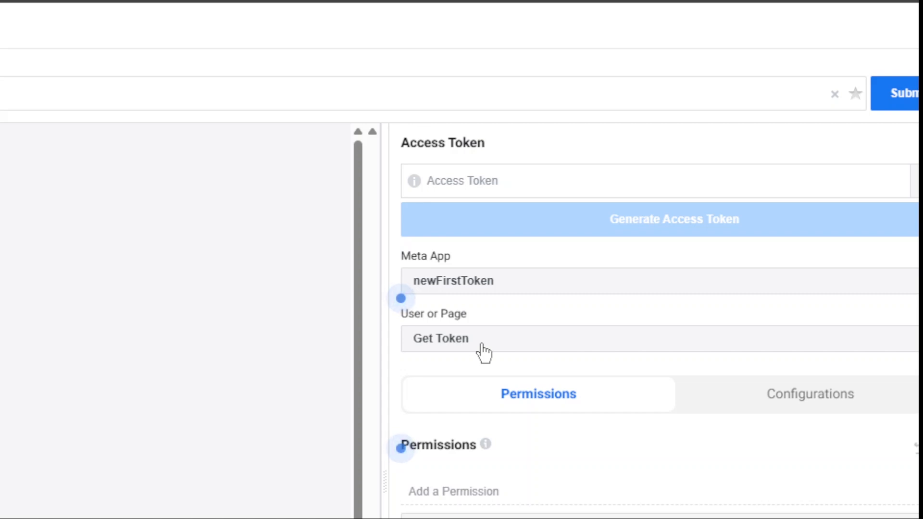
click(452, 490)
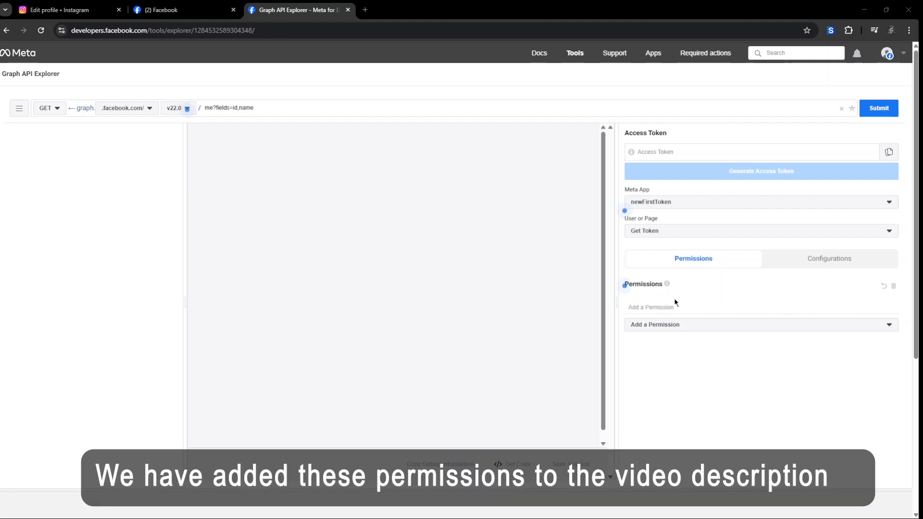
Step: Add the pages_show_list, business_management and instagram_basic permissions
click(657, 306)
text(pages_show_list)
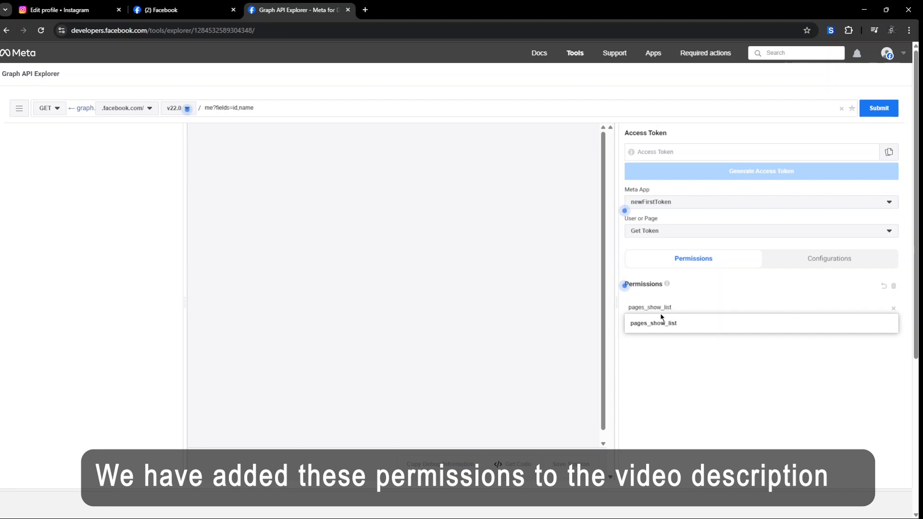
click(668, 322)
text(business_management)
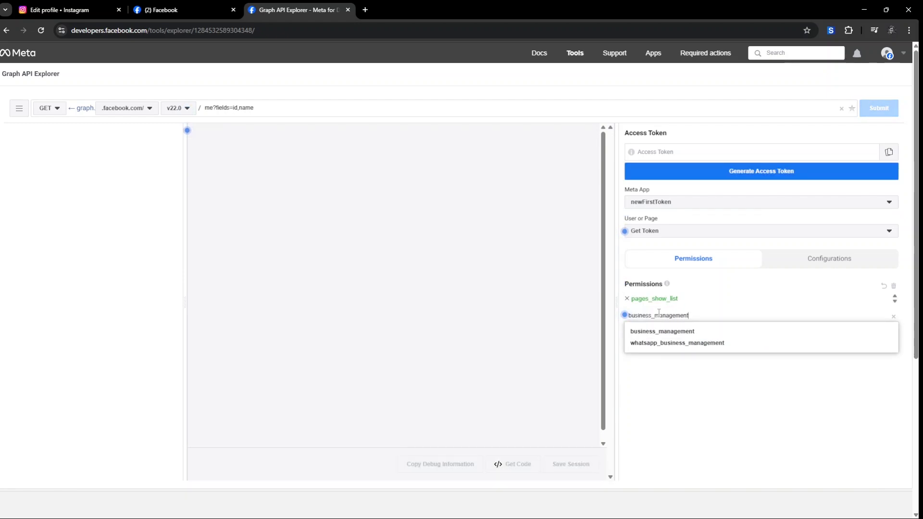
click(661, 331)
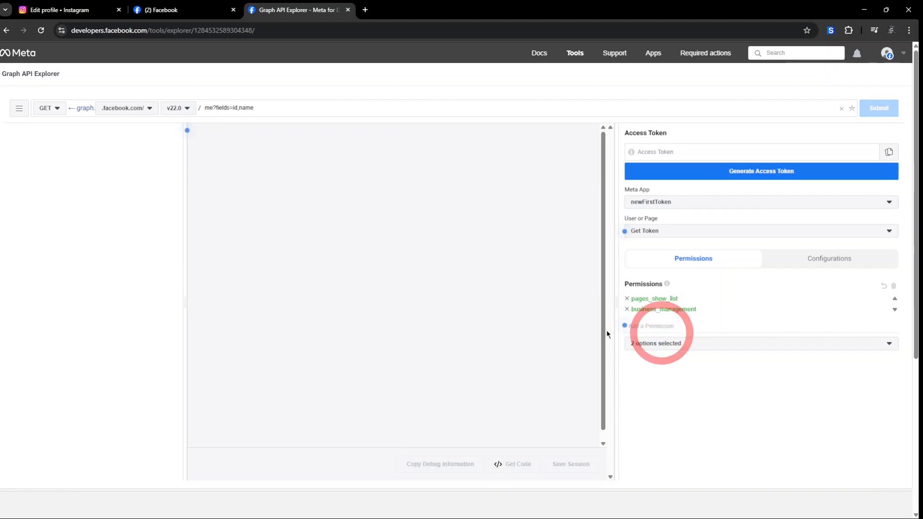
click(658, 326)
text(instagram_basic)
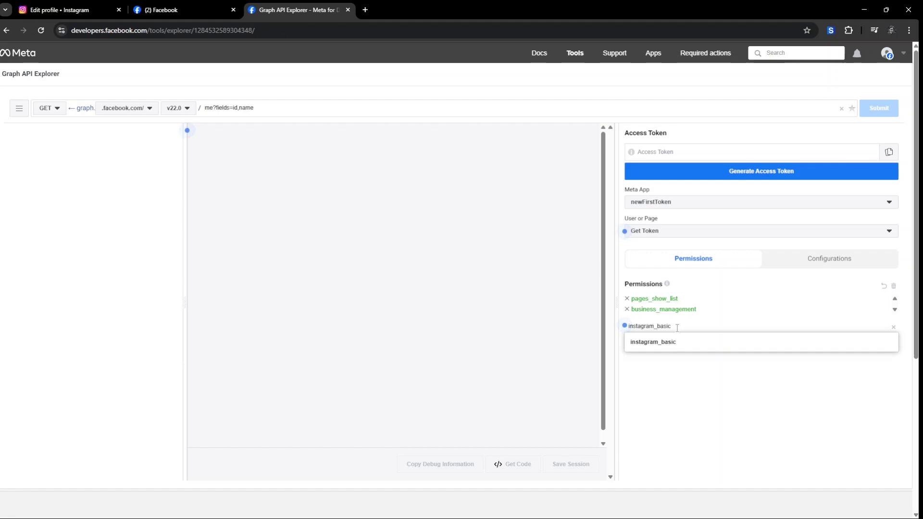
click(674, 341)
Step: Add the instagram_manage_comments, instagram_manage_insights and pages_read_engagement permissions
text(instagram_manage_comments)
click(700, 355)
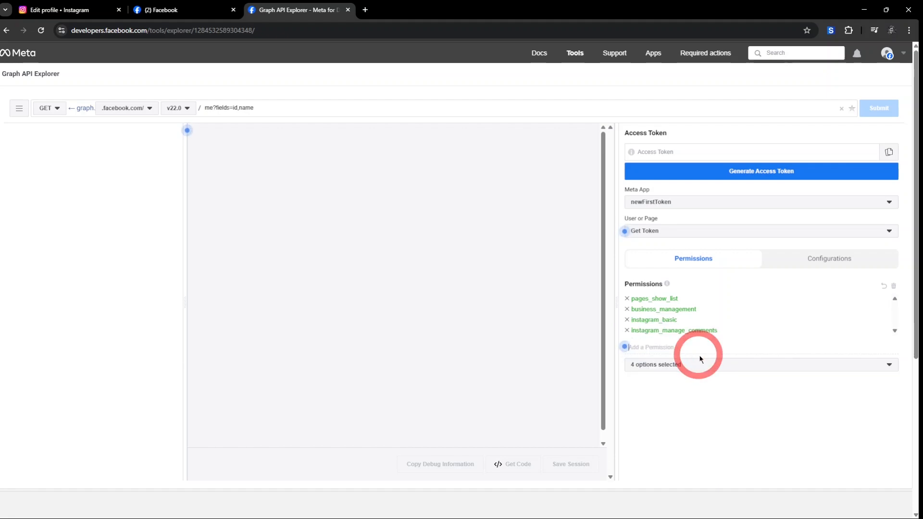
click(645, 348)
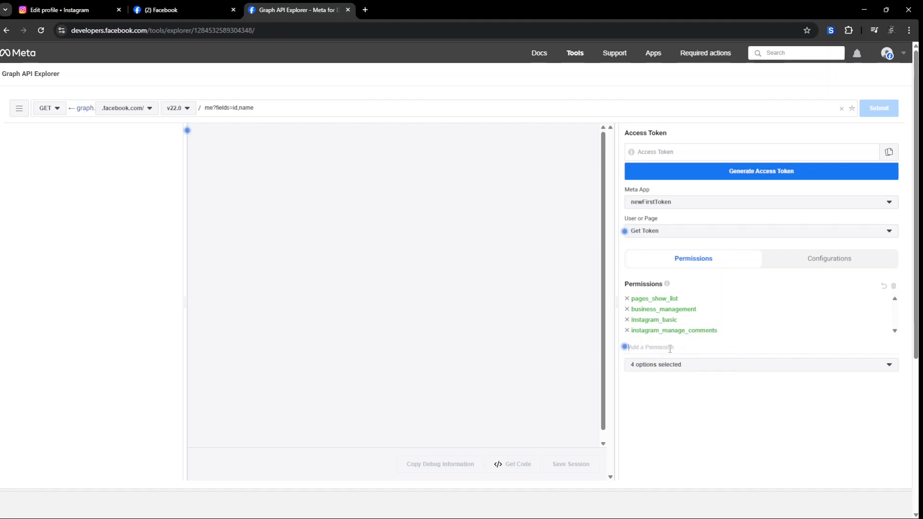
text(instagram_manage_insights)
click(700, 361)
text(pages_read_engagement)
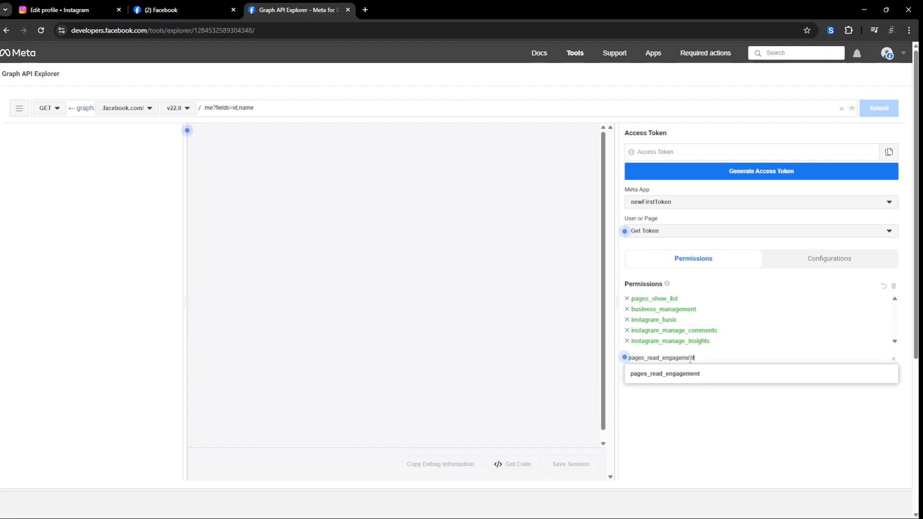
click(685, 374)
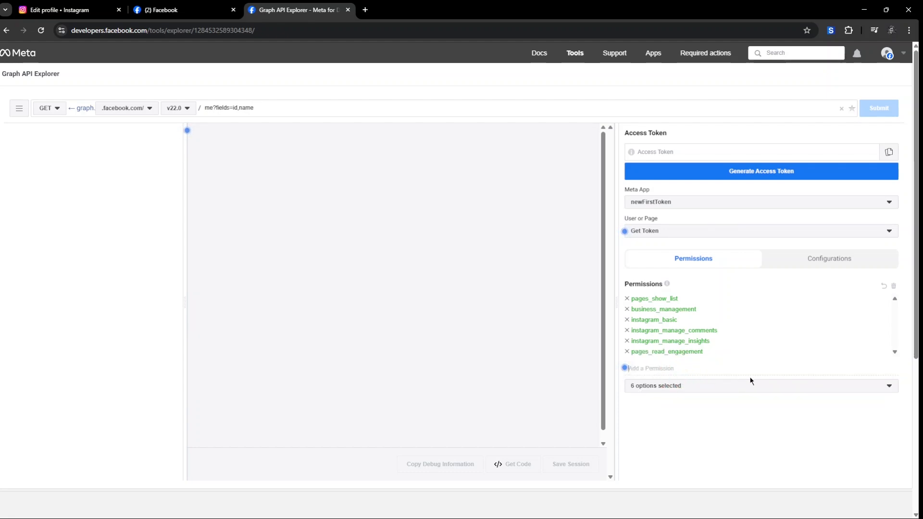
Step: Start generating a user access token for newFirstToken, continuing as the current account
click(755, 179)
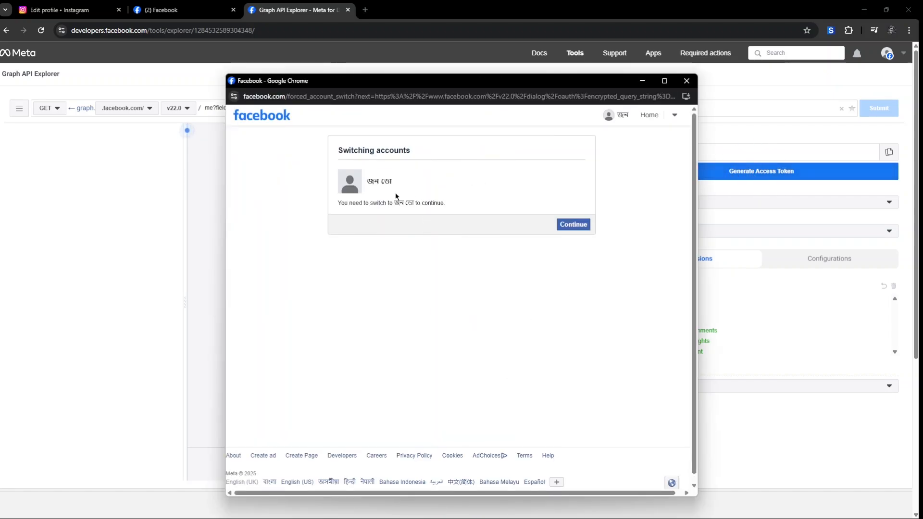
click(573, 226)
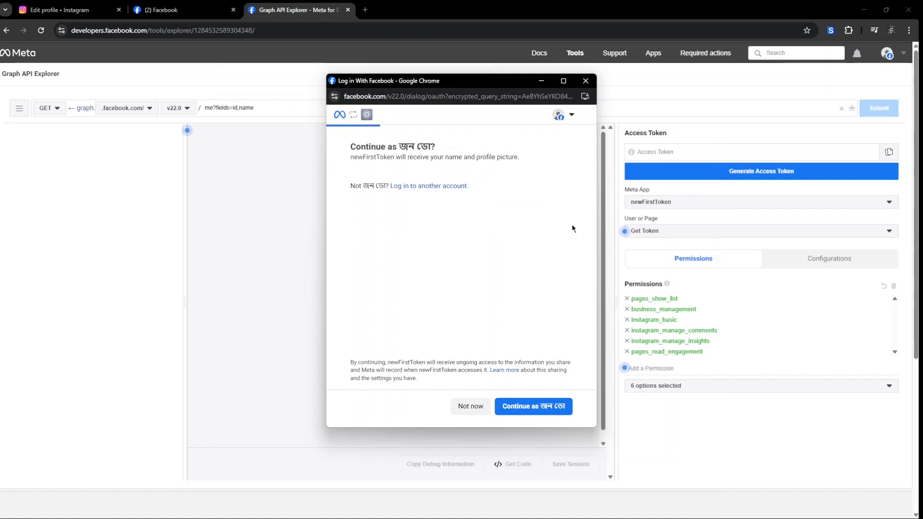
click(536, 410)
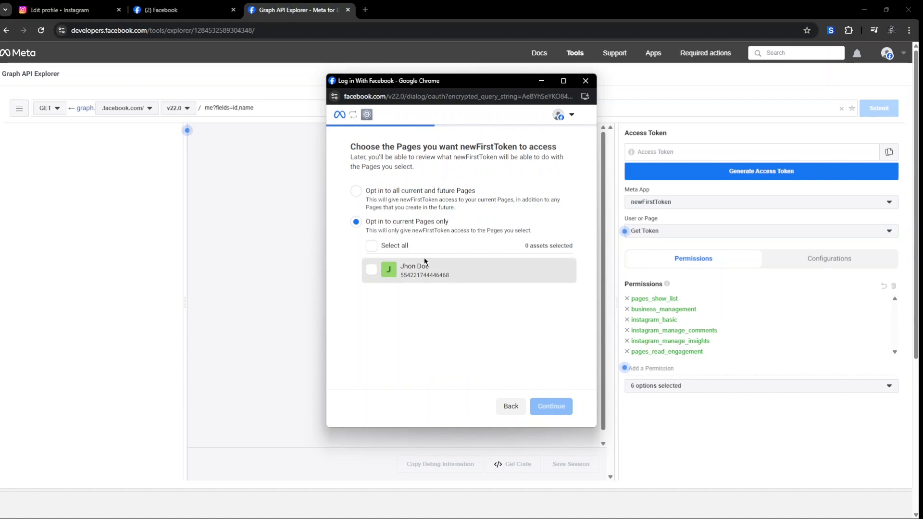
Step: Grant access to the Page, the Nature Hunter business and its linked Instagram account, then save
click(371, 247)
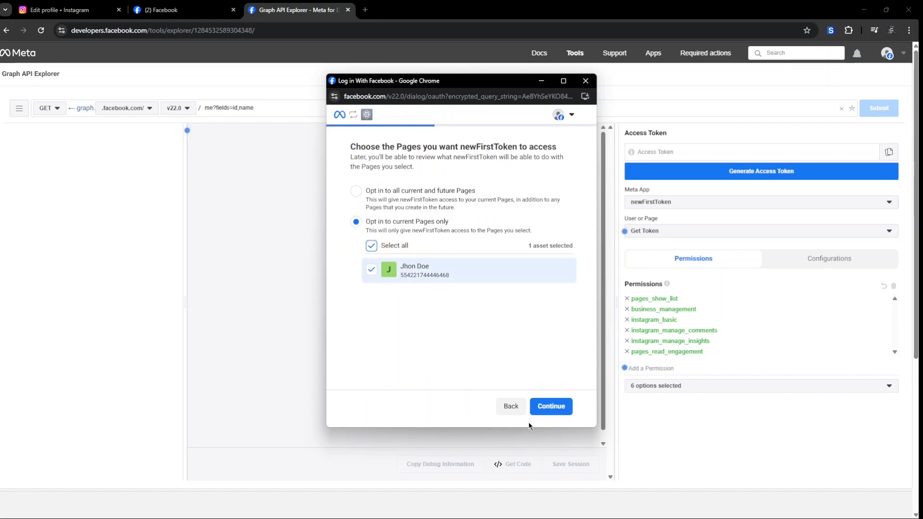
click(552, 409)
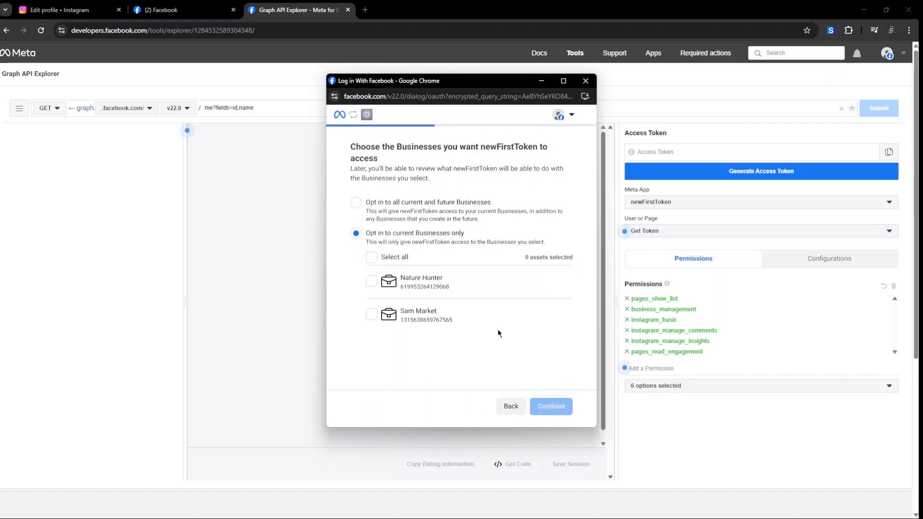
click(373, 288)
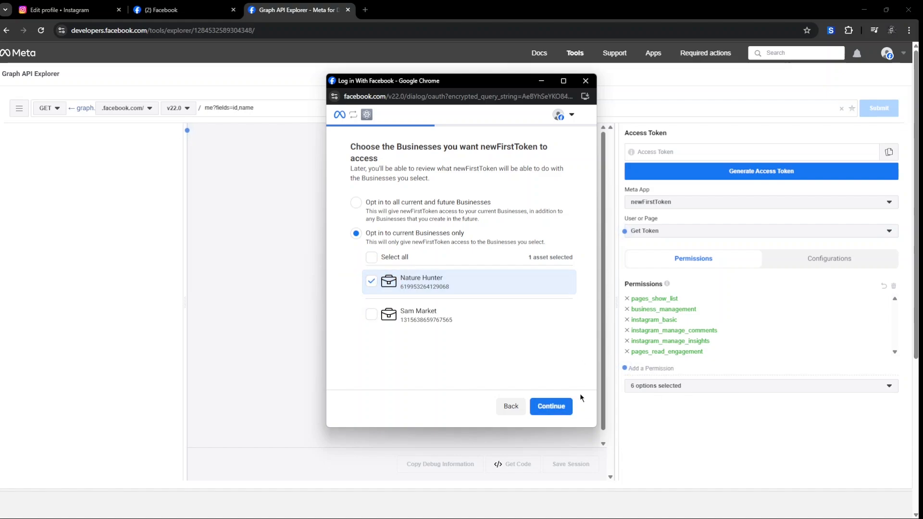
click(552, 409)
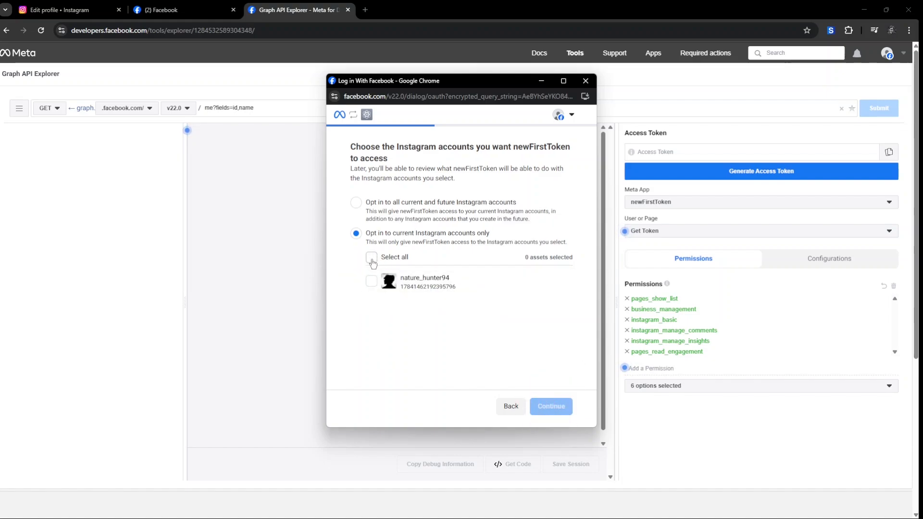
click(371, 258)
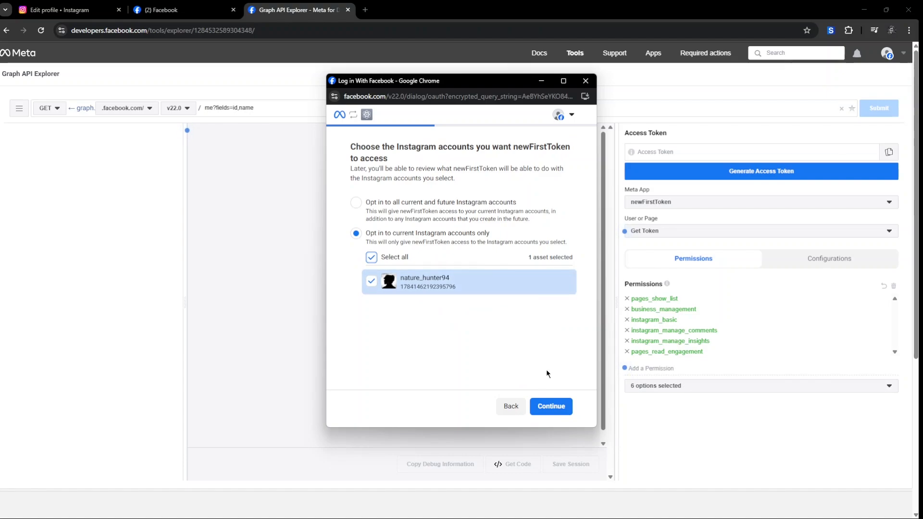
click(551, 407)
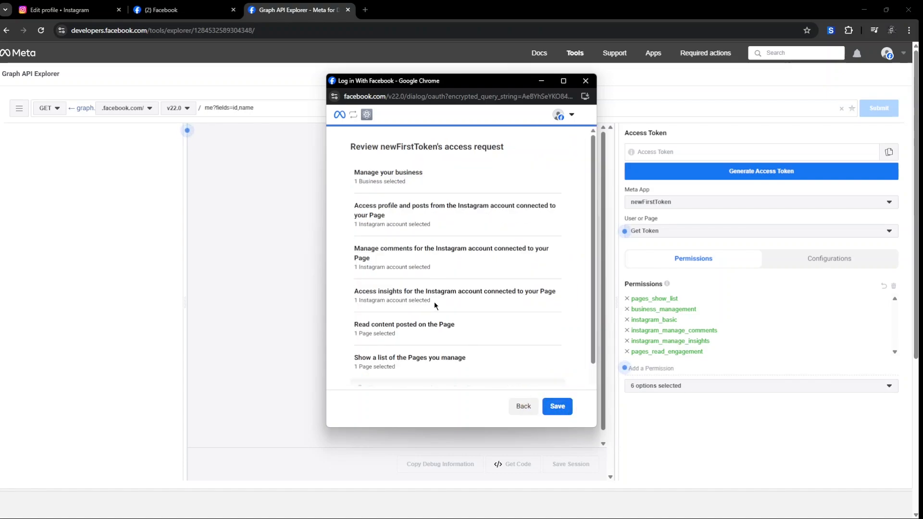
scroll(435, 306, down, 2)
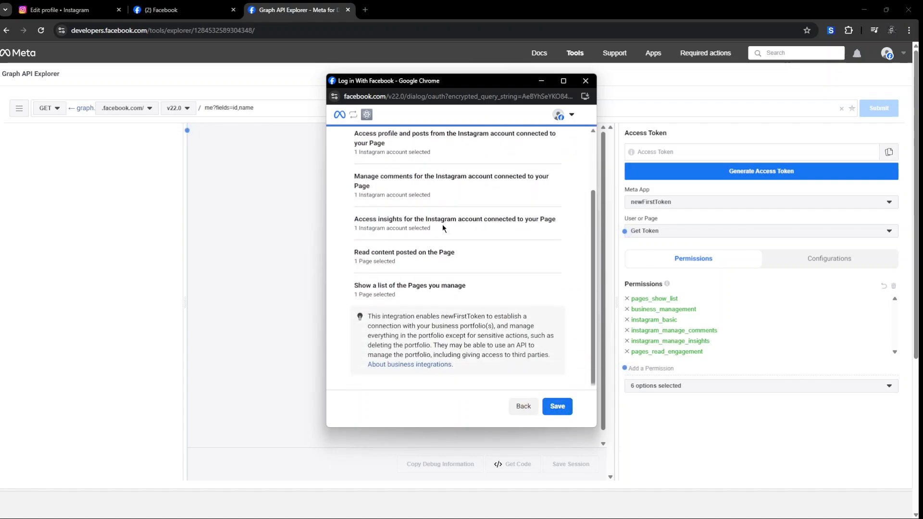
click(558, 408)
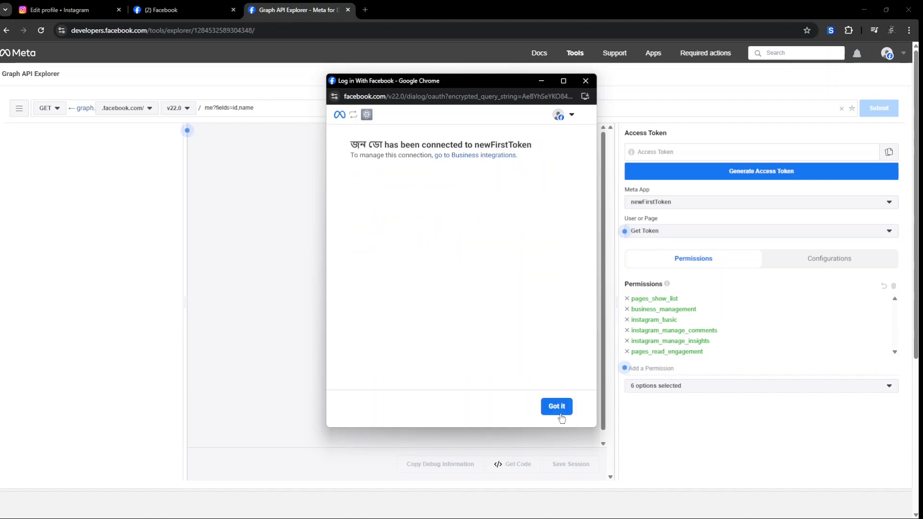
click(562, 407)
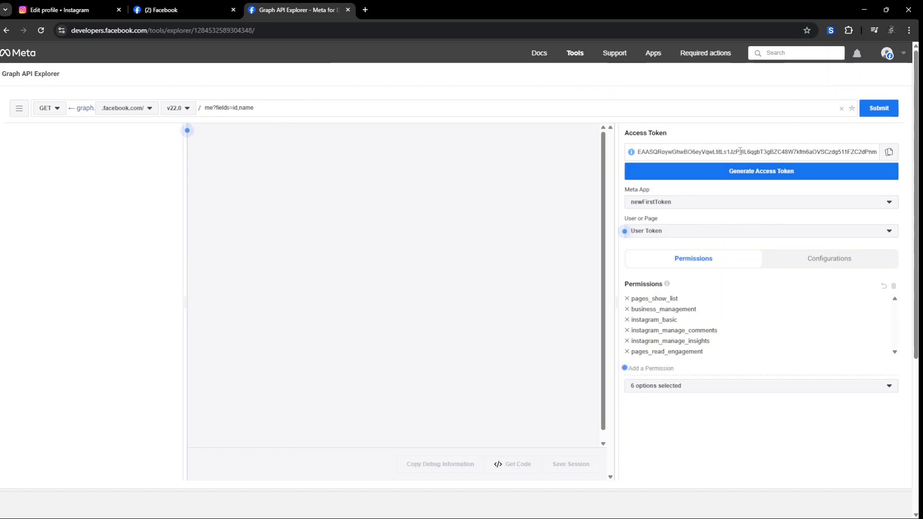
Step: Copy the new user token and paste it into the Access Token Debugger's token field
click(889, 152)
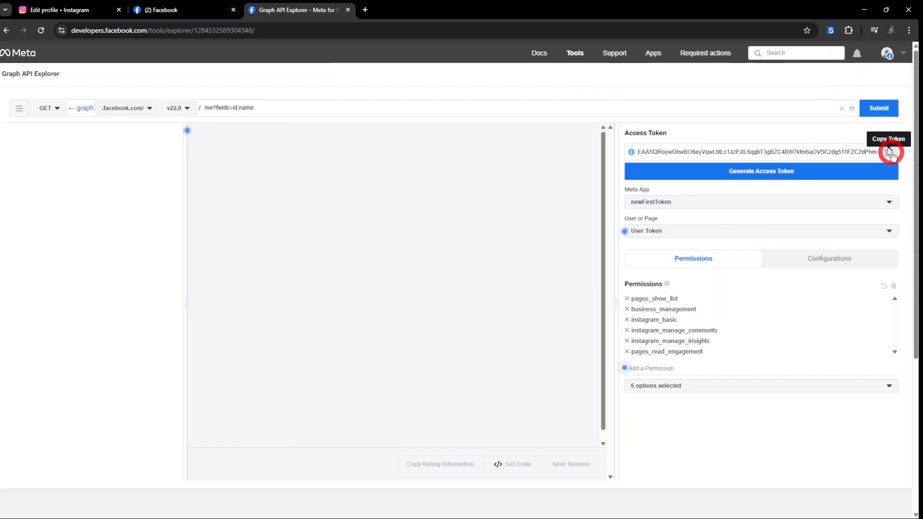
mouse_move(577, 51)
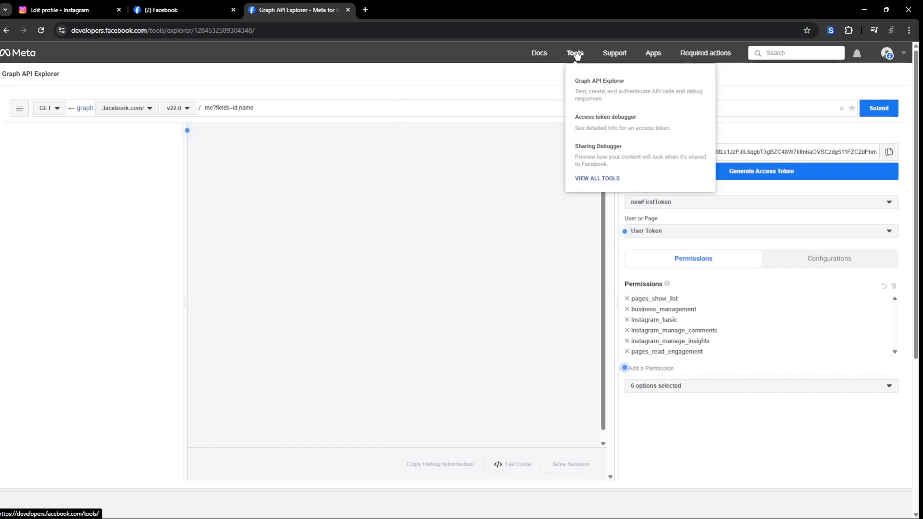
click(590, 120)
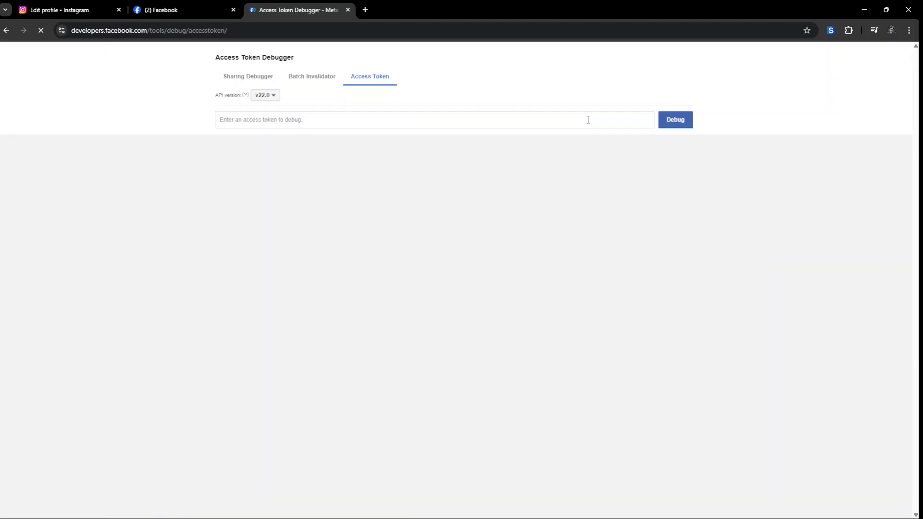
click(269, 157)
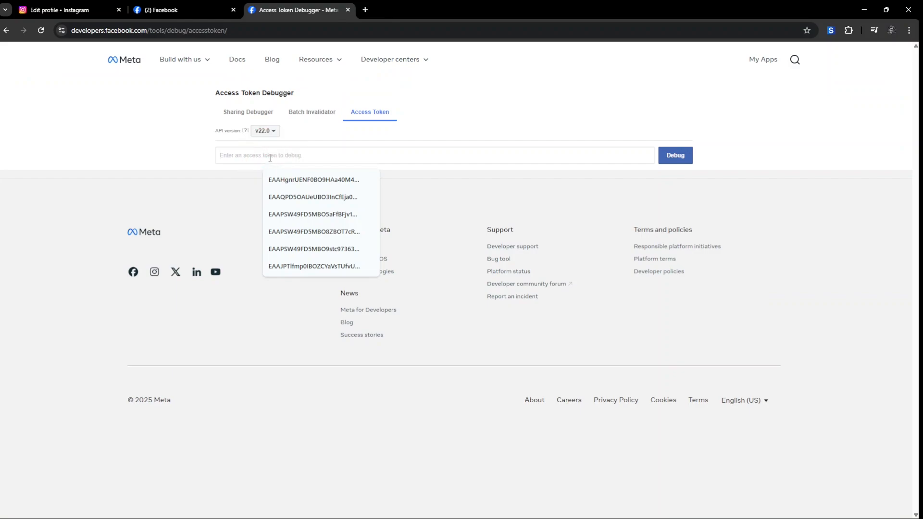
key(ctrl+v)
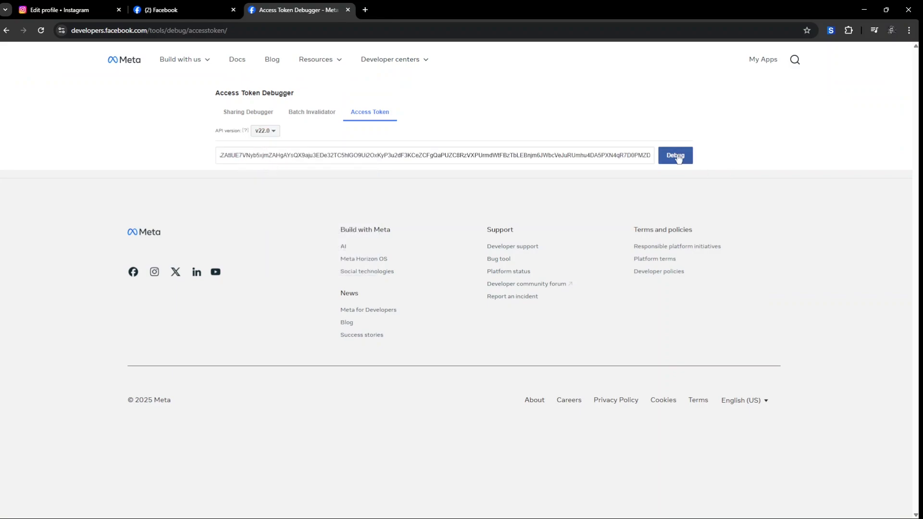
Step: Debug the pasted token and check that it belongs to the newFirstToken app
click(676, 156)
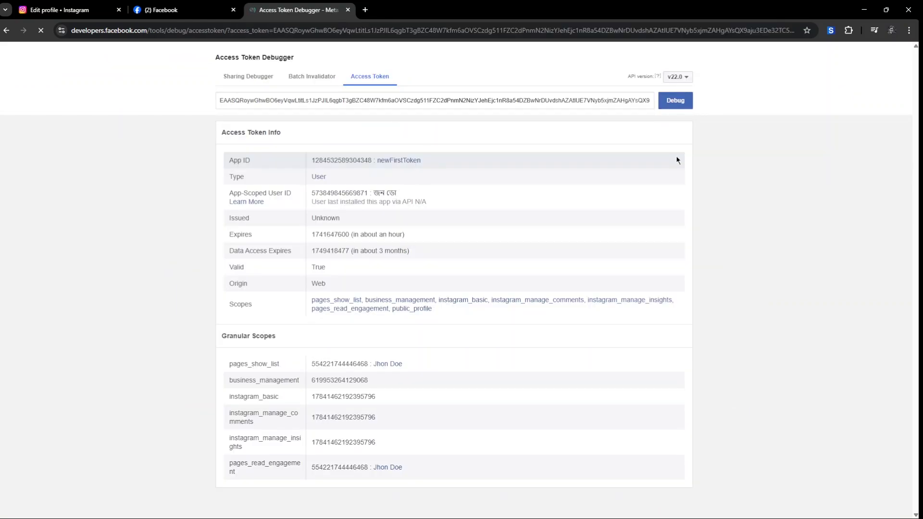
scroll(481, 214, down, 1)
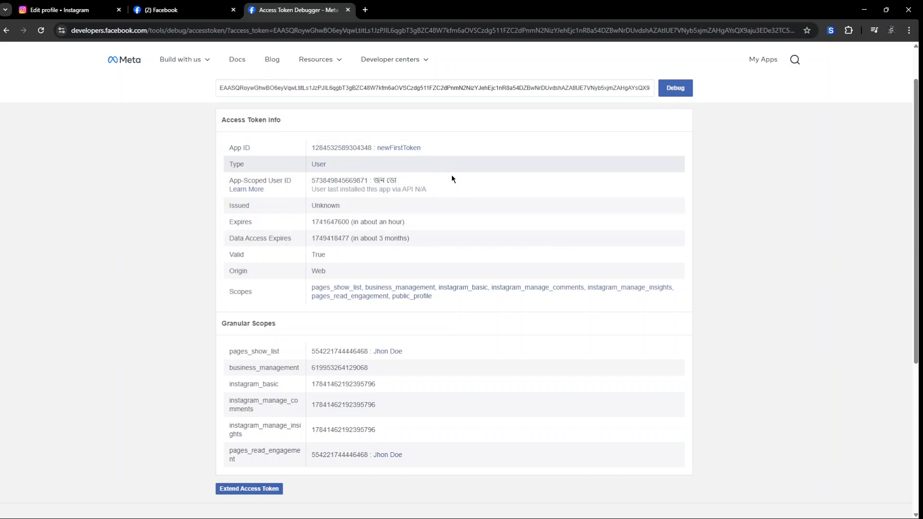
drag(437, 149, 379, 145)
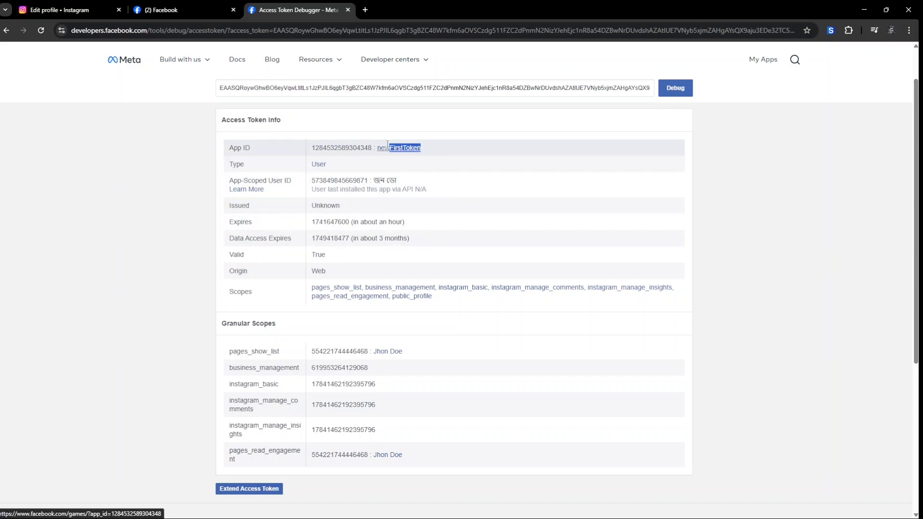
click(491, 179)
Step: Extend the token to a long-lived one expiring May 10, 2025
scroll(483, 175, down, 2)
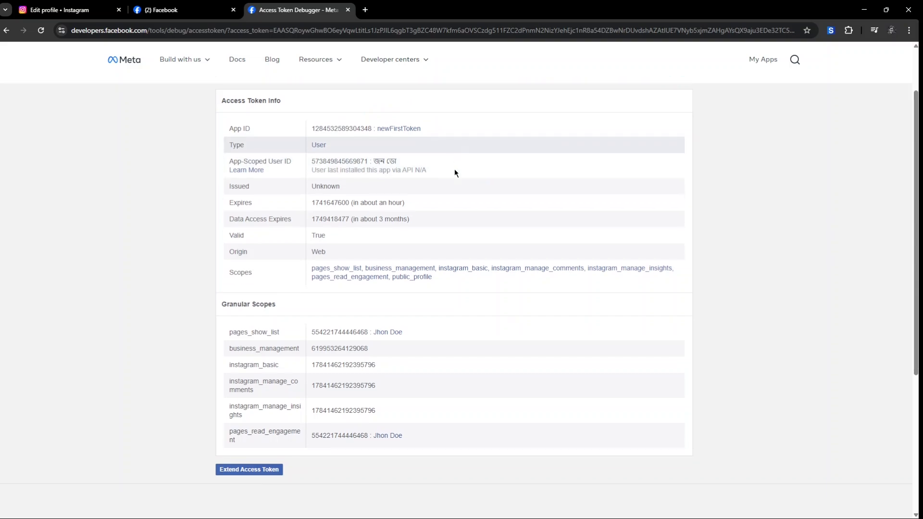
scroll(478, 167, up, 2)
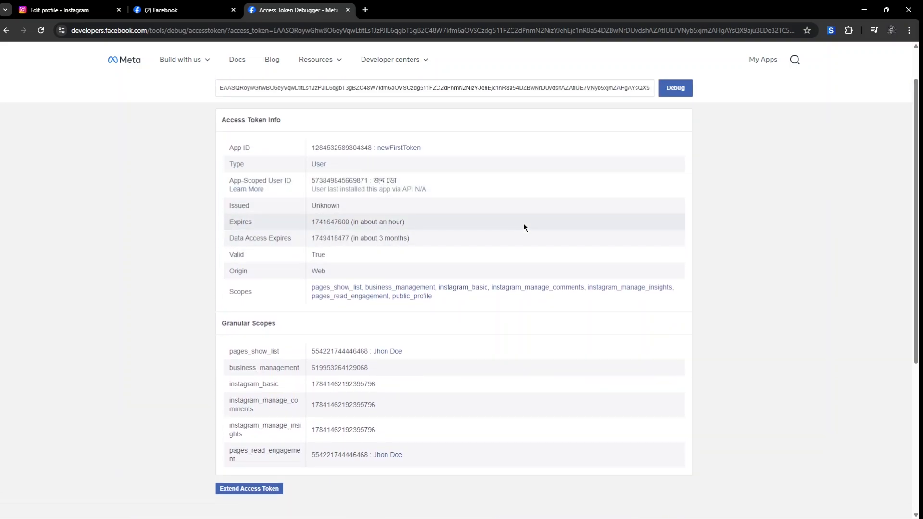
scroll(494, 295, down, 2)
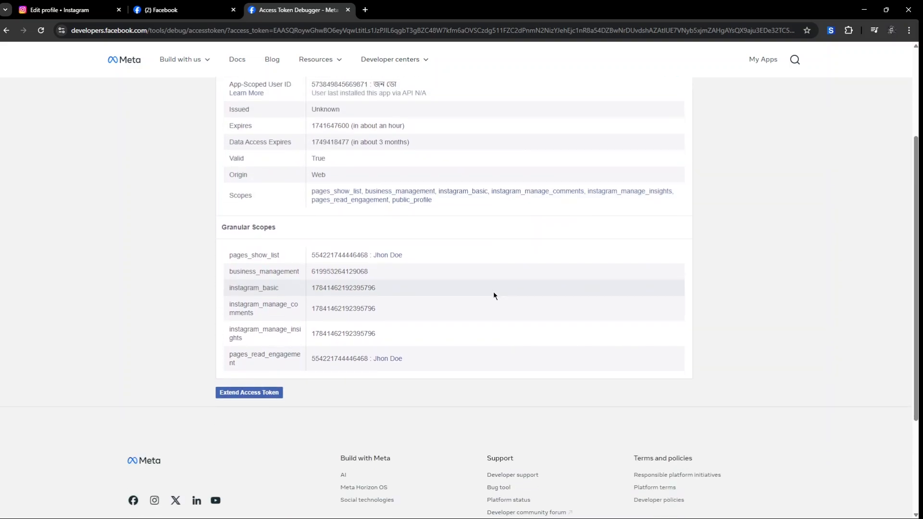
click(248, 392)
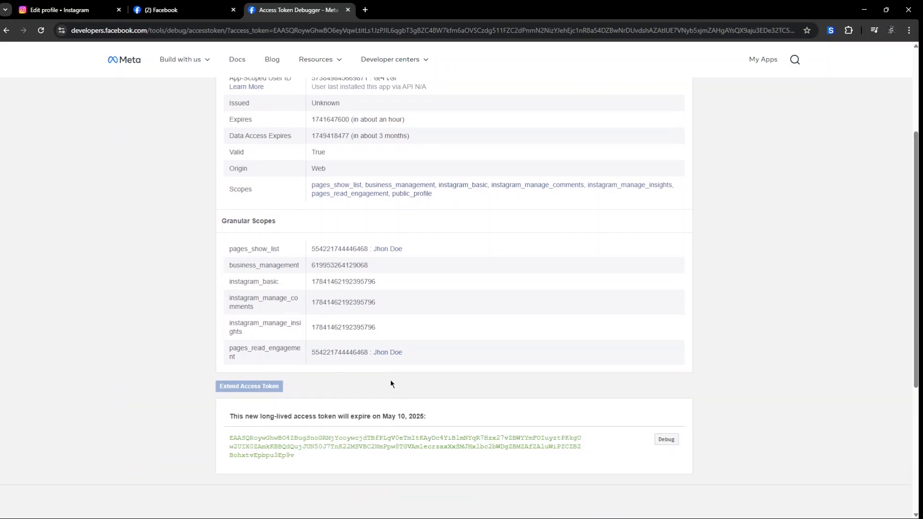
scroll(391, 383, down, 3)
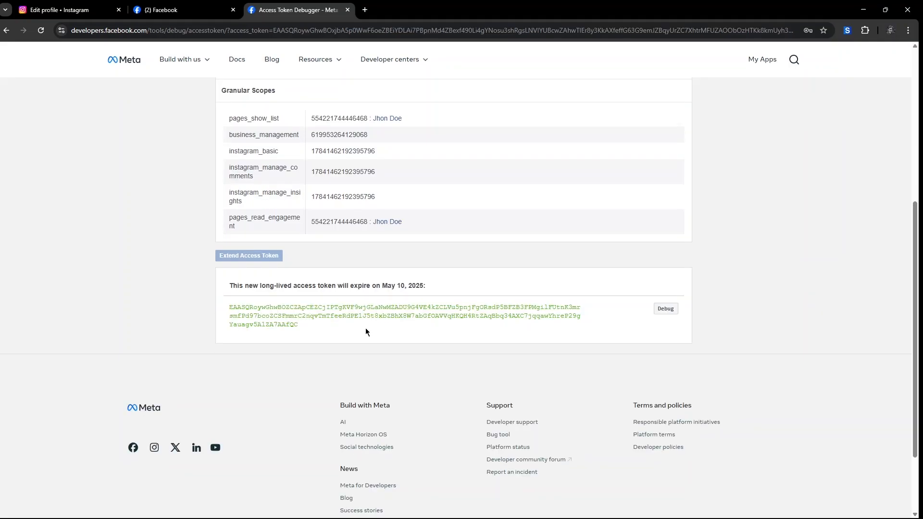